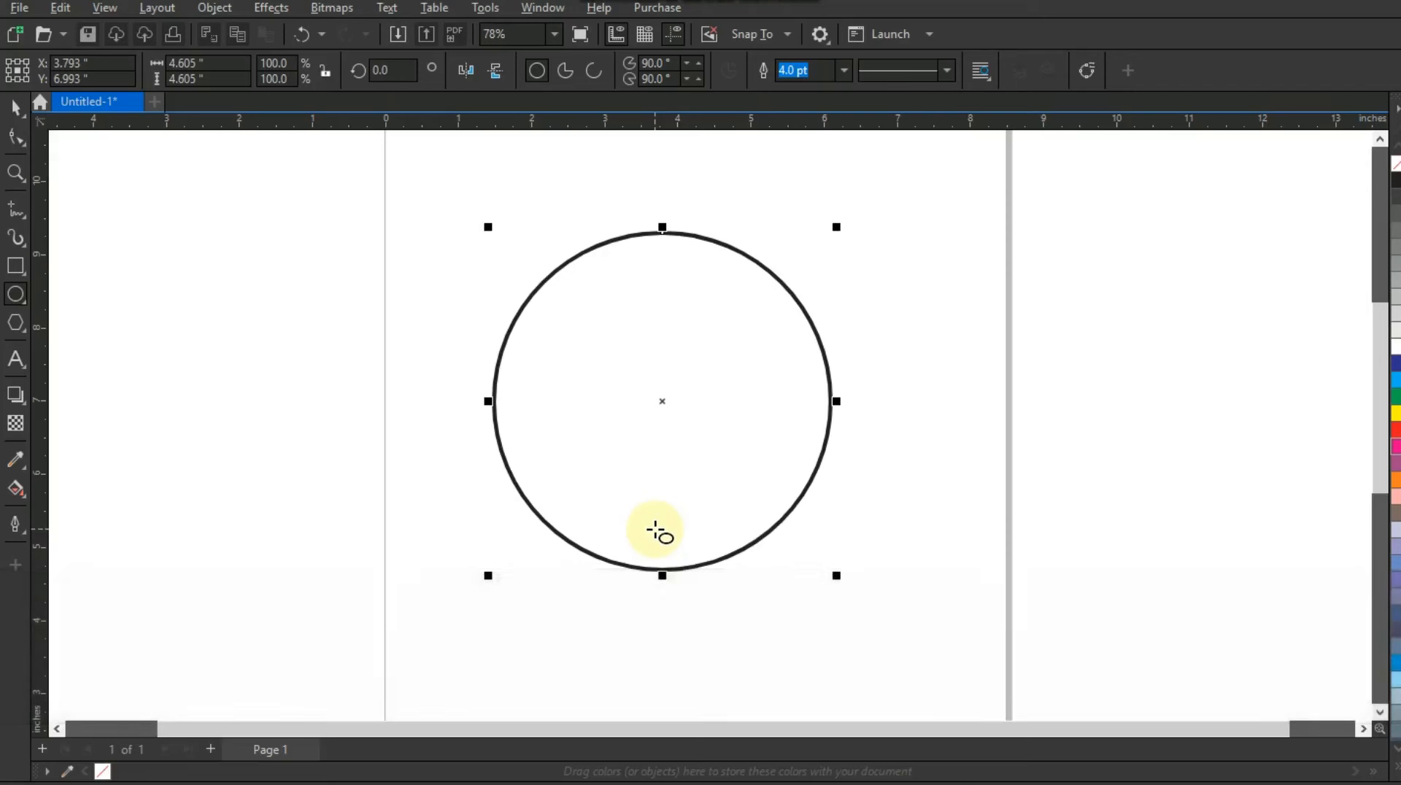
# Step: Add a one-step inside contour to the circle with an offset of about 0.59 inches
pyautogui.click(26, 406)
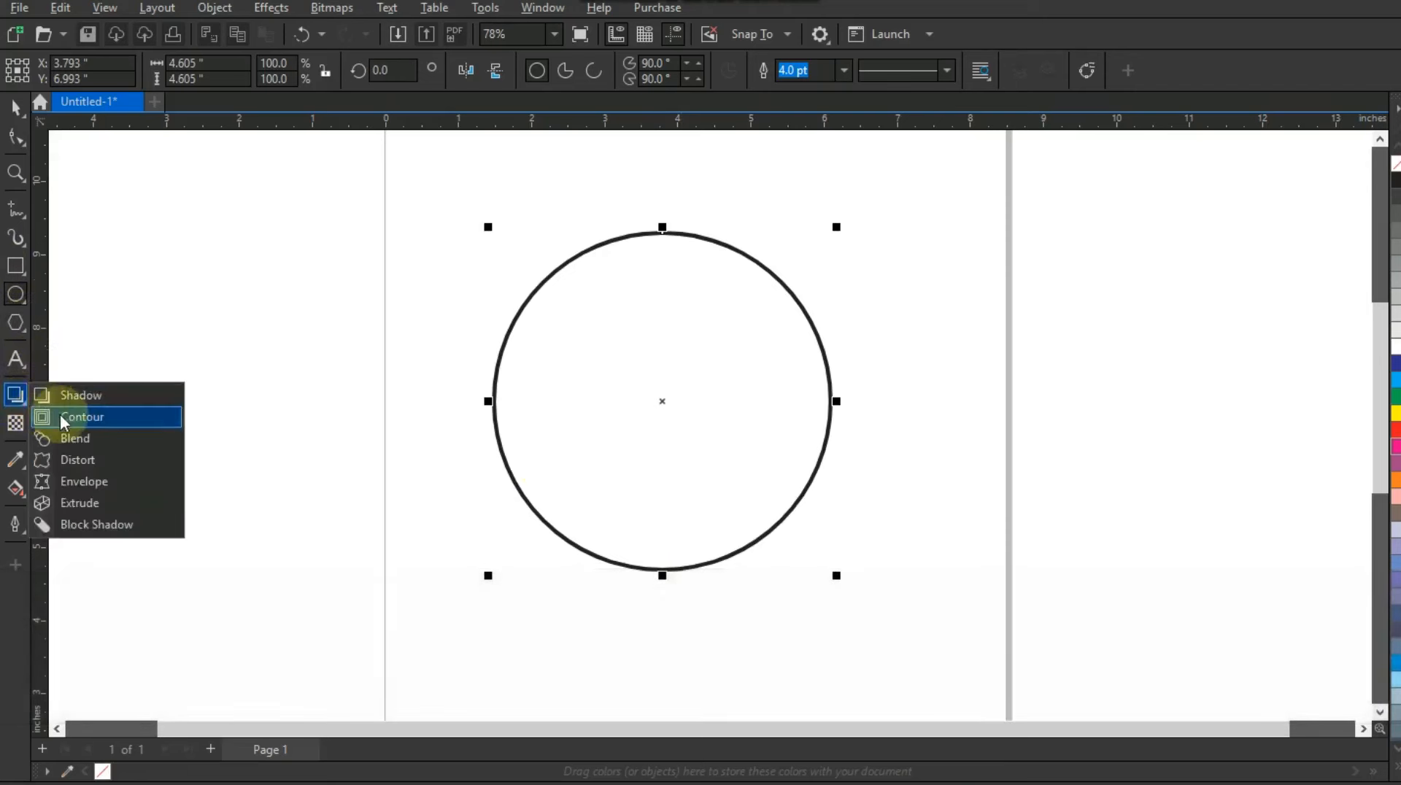
pyautogui.click(62, 416)
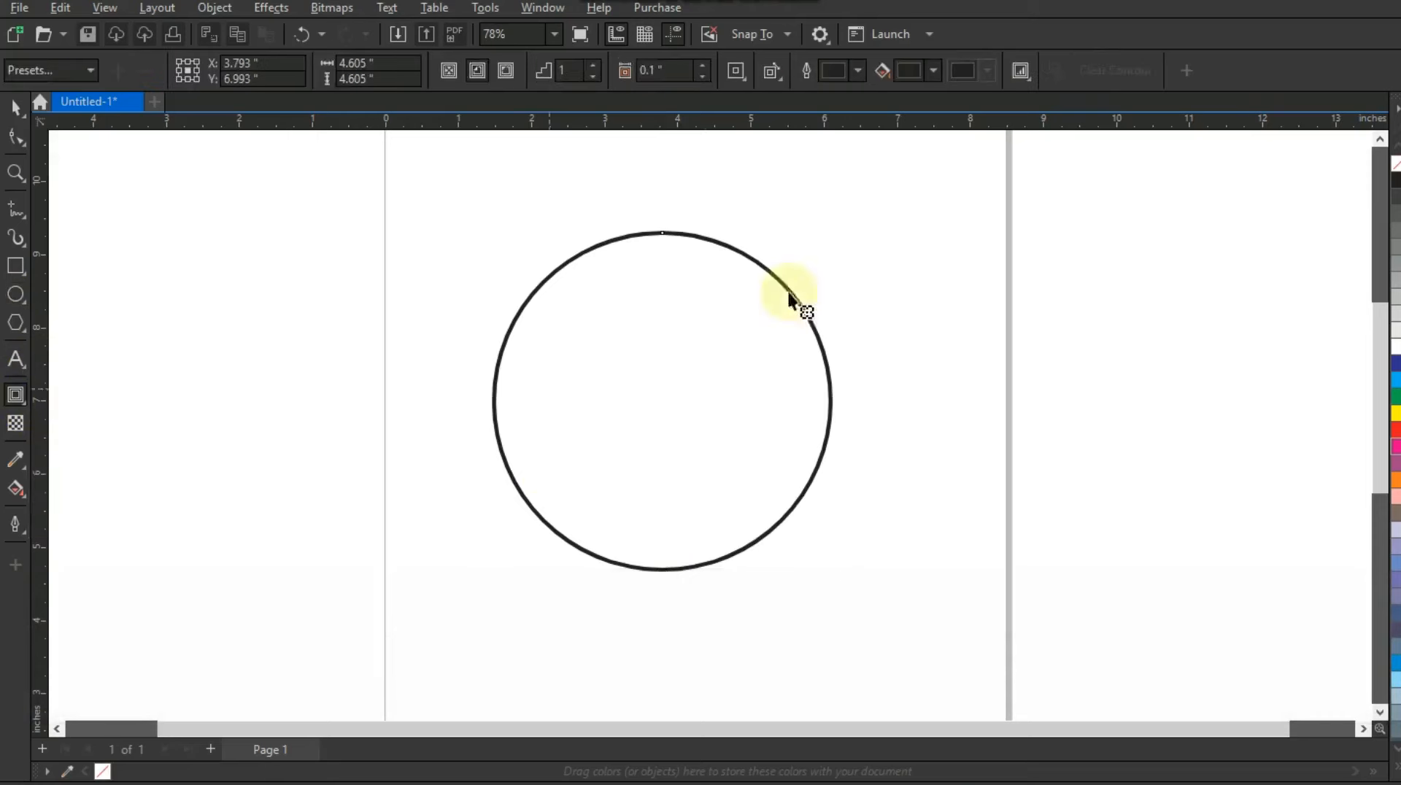
pyautogui.moveTo(662, 234); pyautogui.dragTo(663, 280)
pyautogui.click(15, 107)
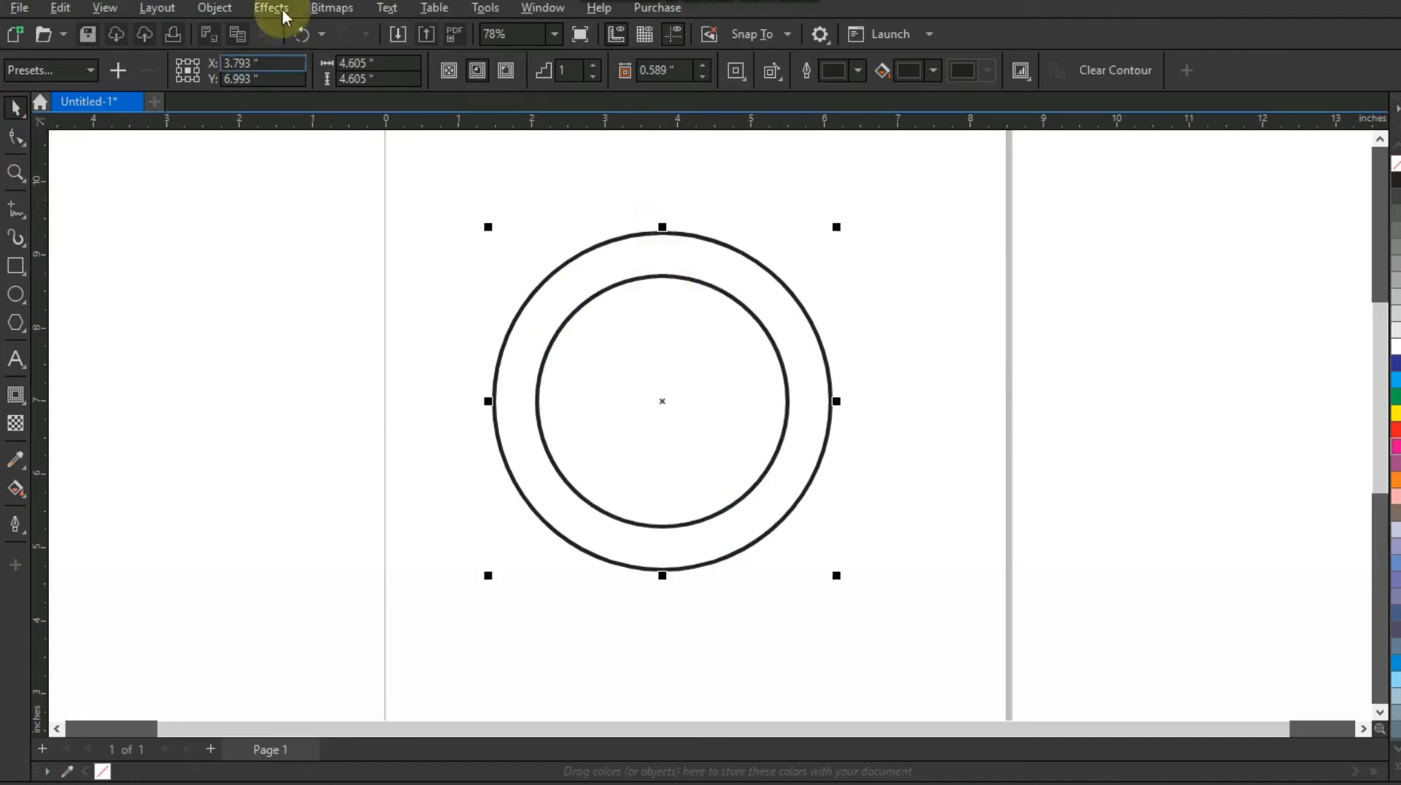
# Step: Break the contour apart and combine the two concentric circles into a single ring curve
pyautogui.click(212, 8)
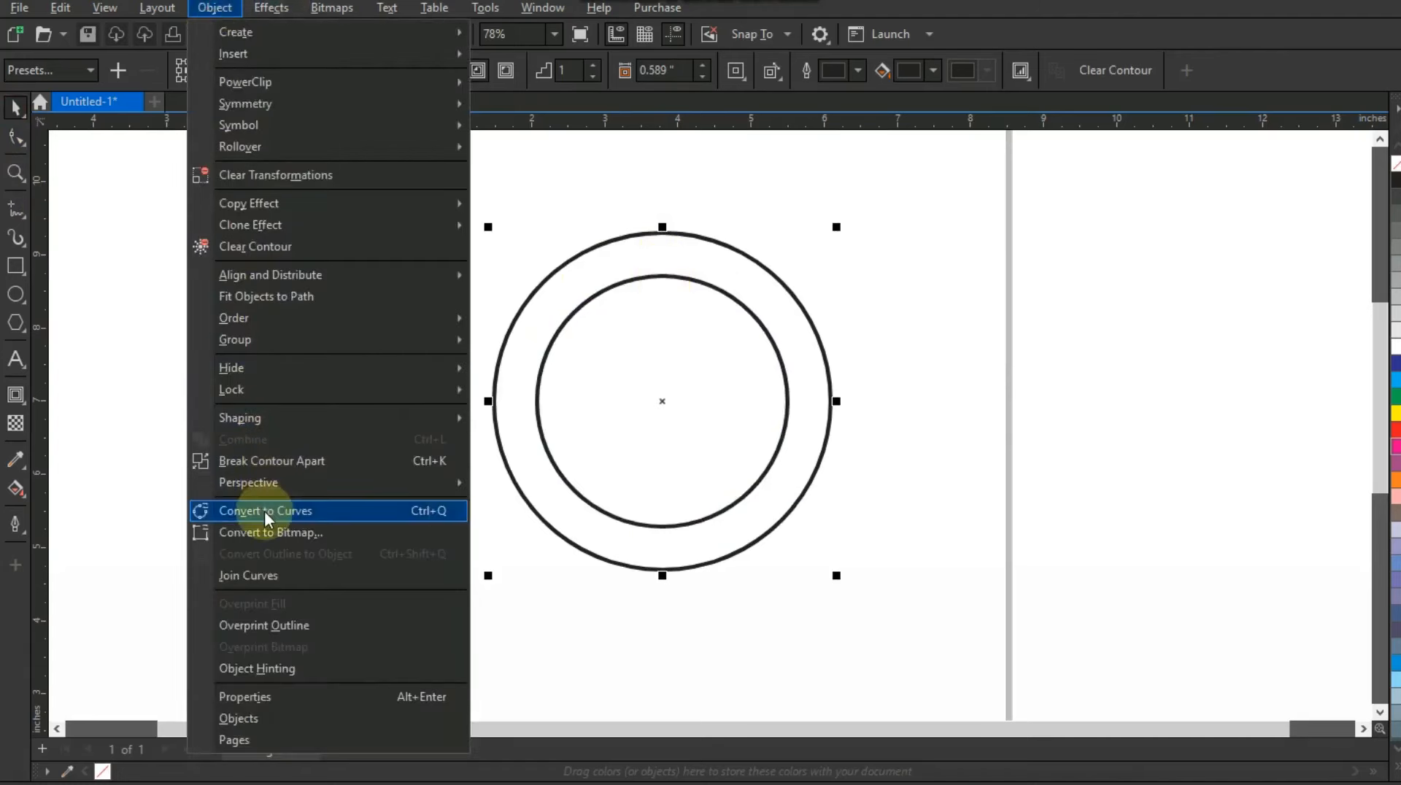
pyautogui.click(261, 465)
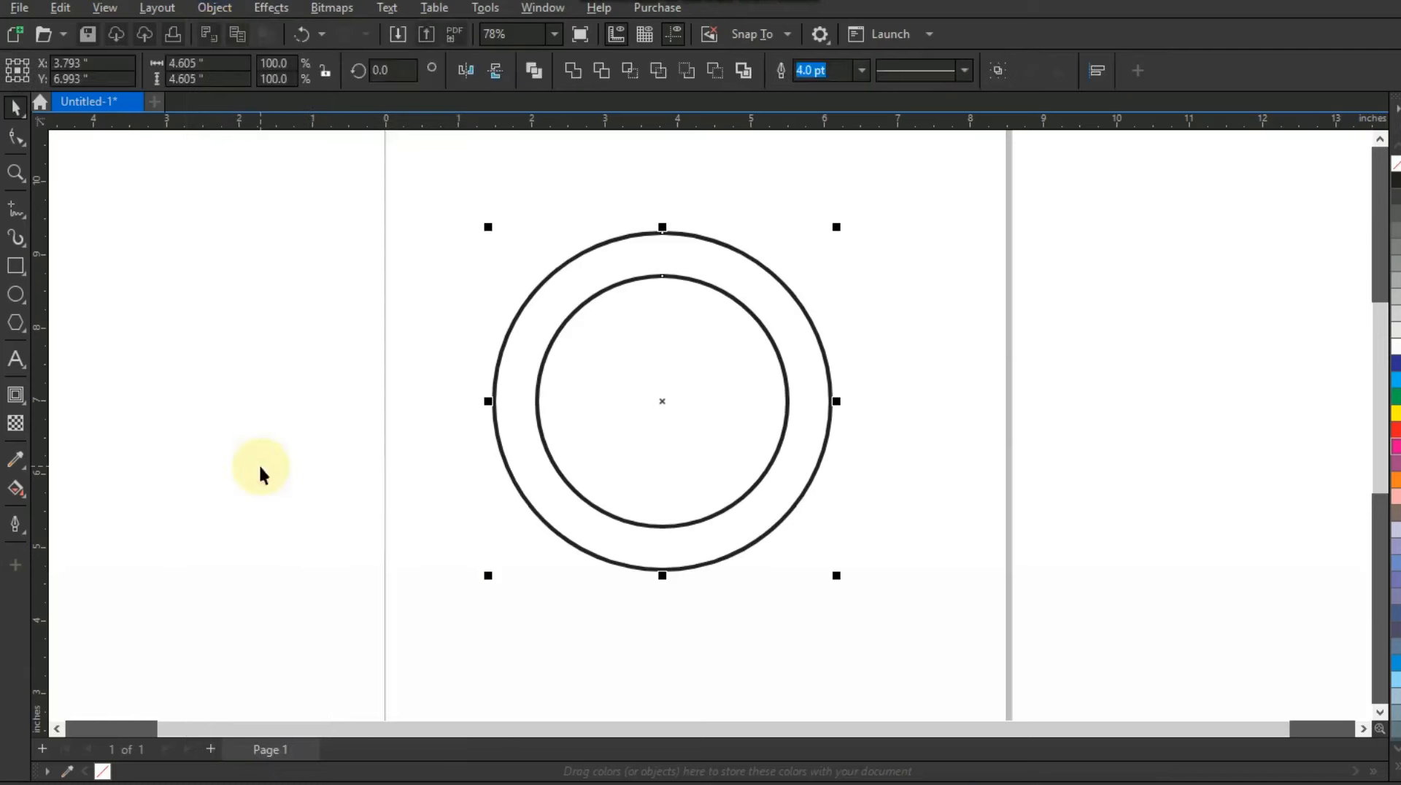
pyautogui.click(533, 71)
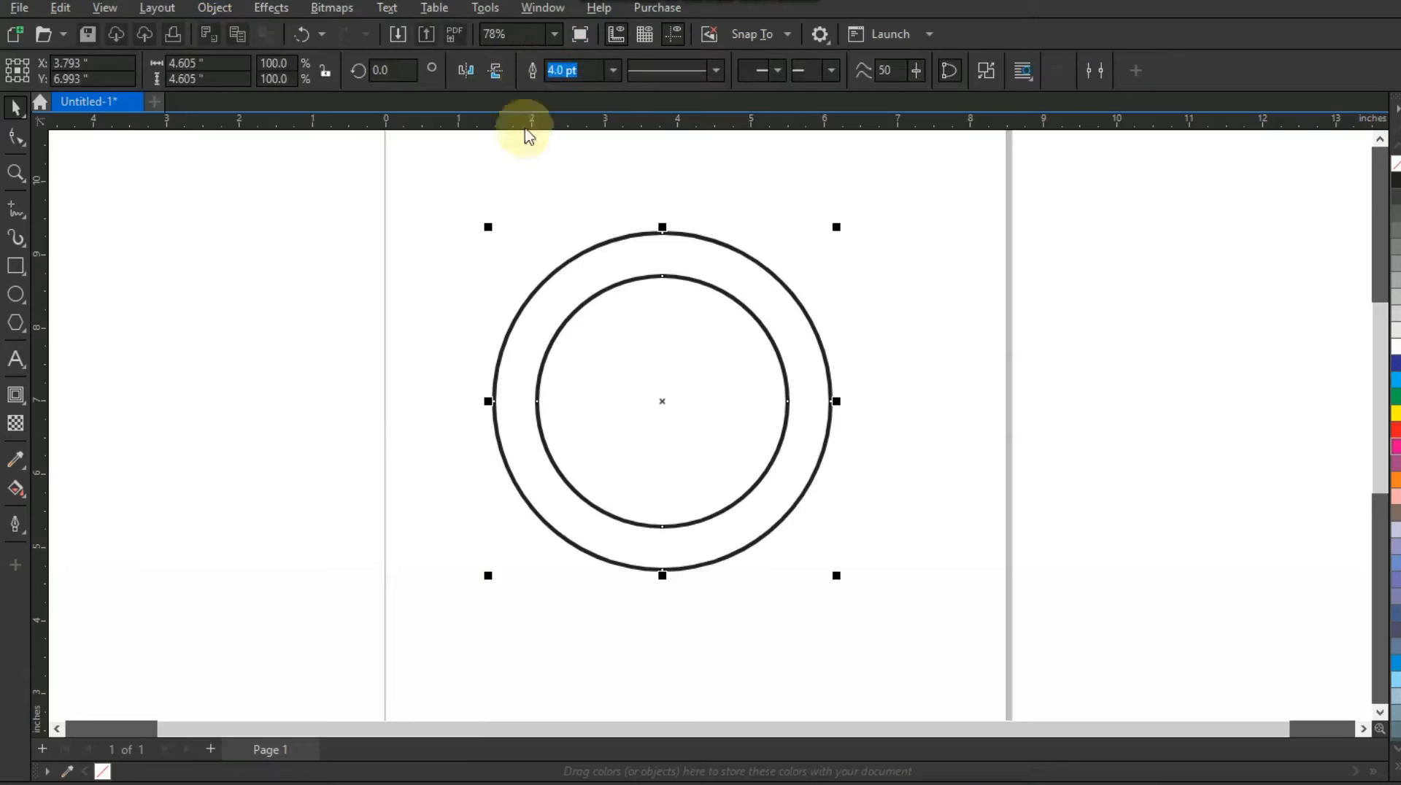
pyautogui.click(390, 267)
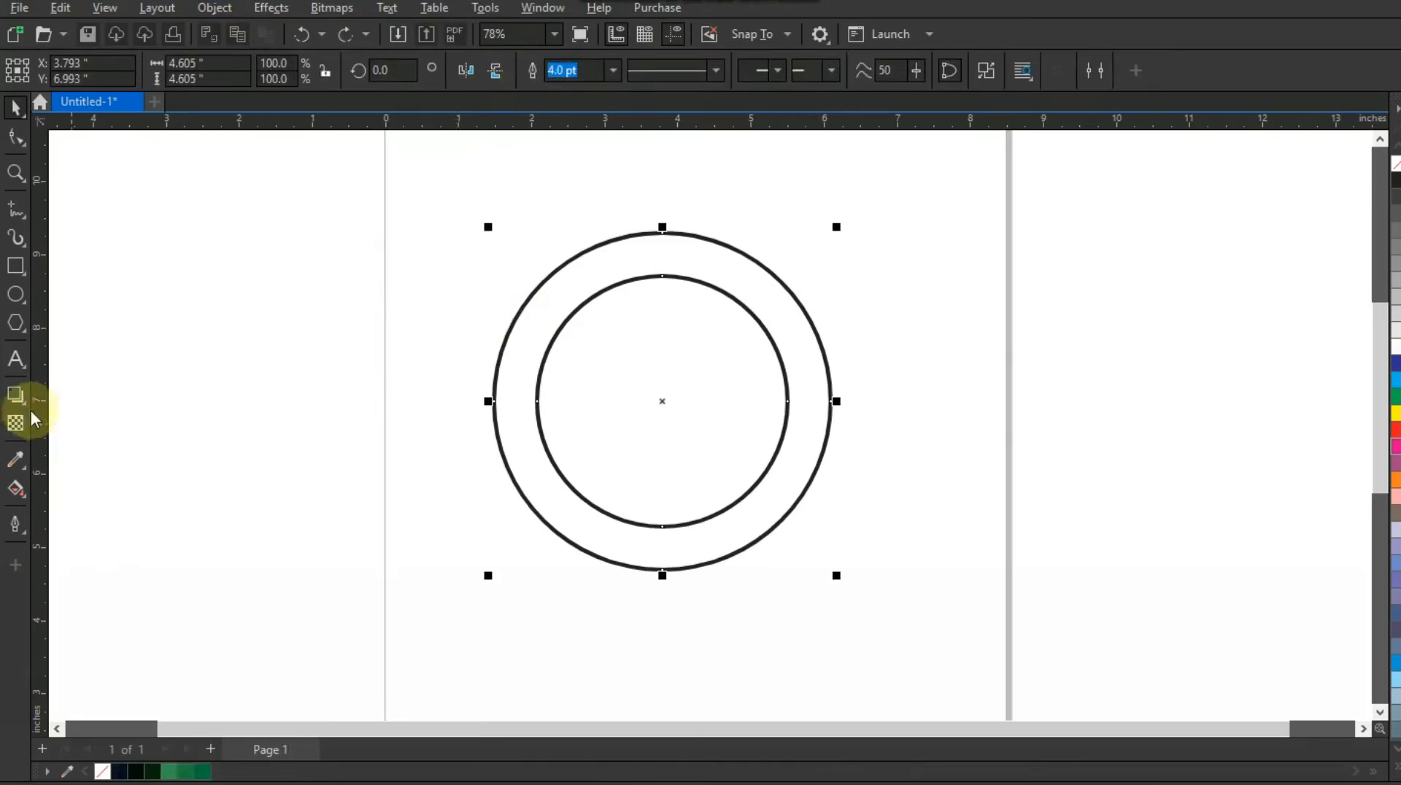
# Step: Apply a drop shadow running from the ring's top edge to its bottom edge, with the merge mode set to Normal
pyautogui.click(24, 404)
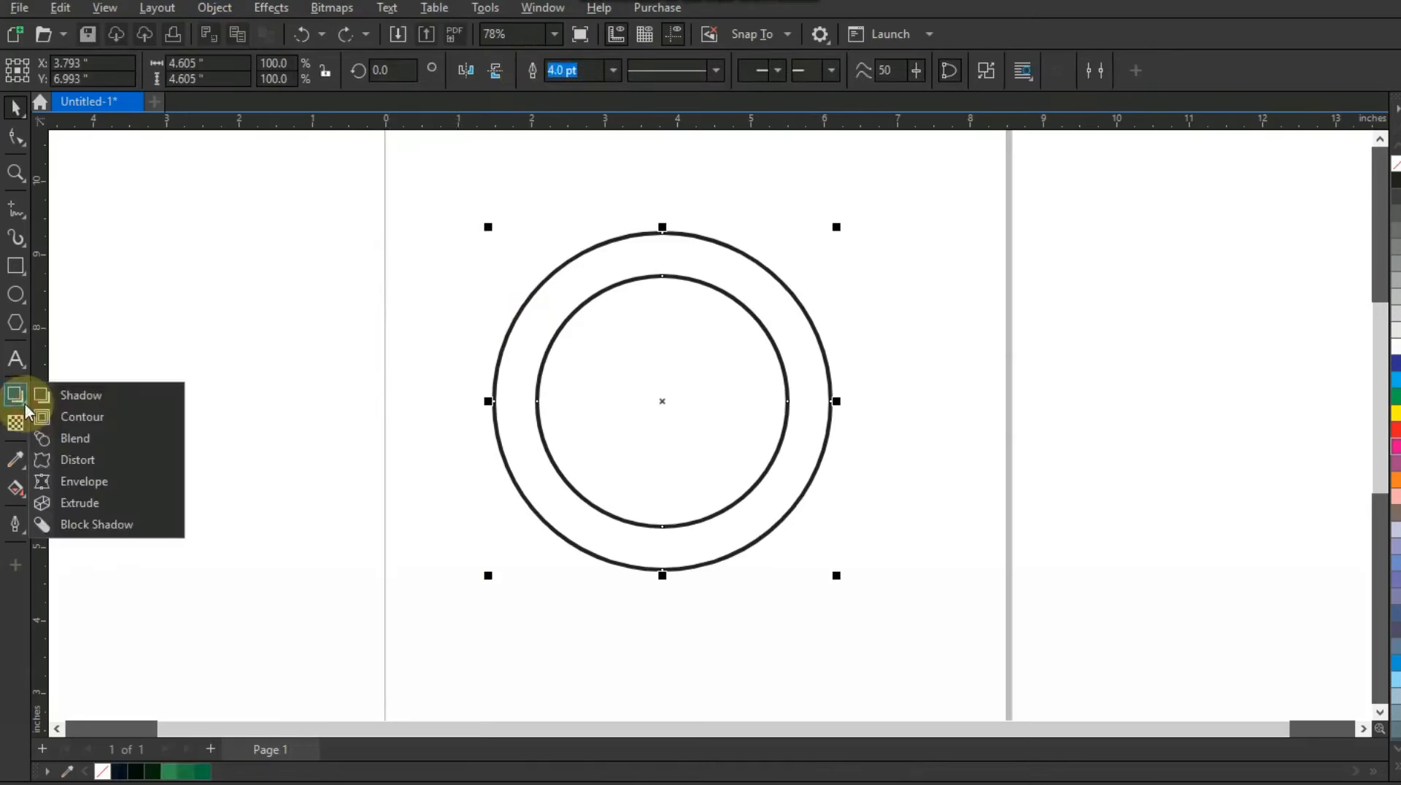
pyautogui.click(85, 400)
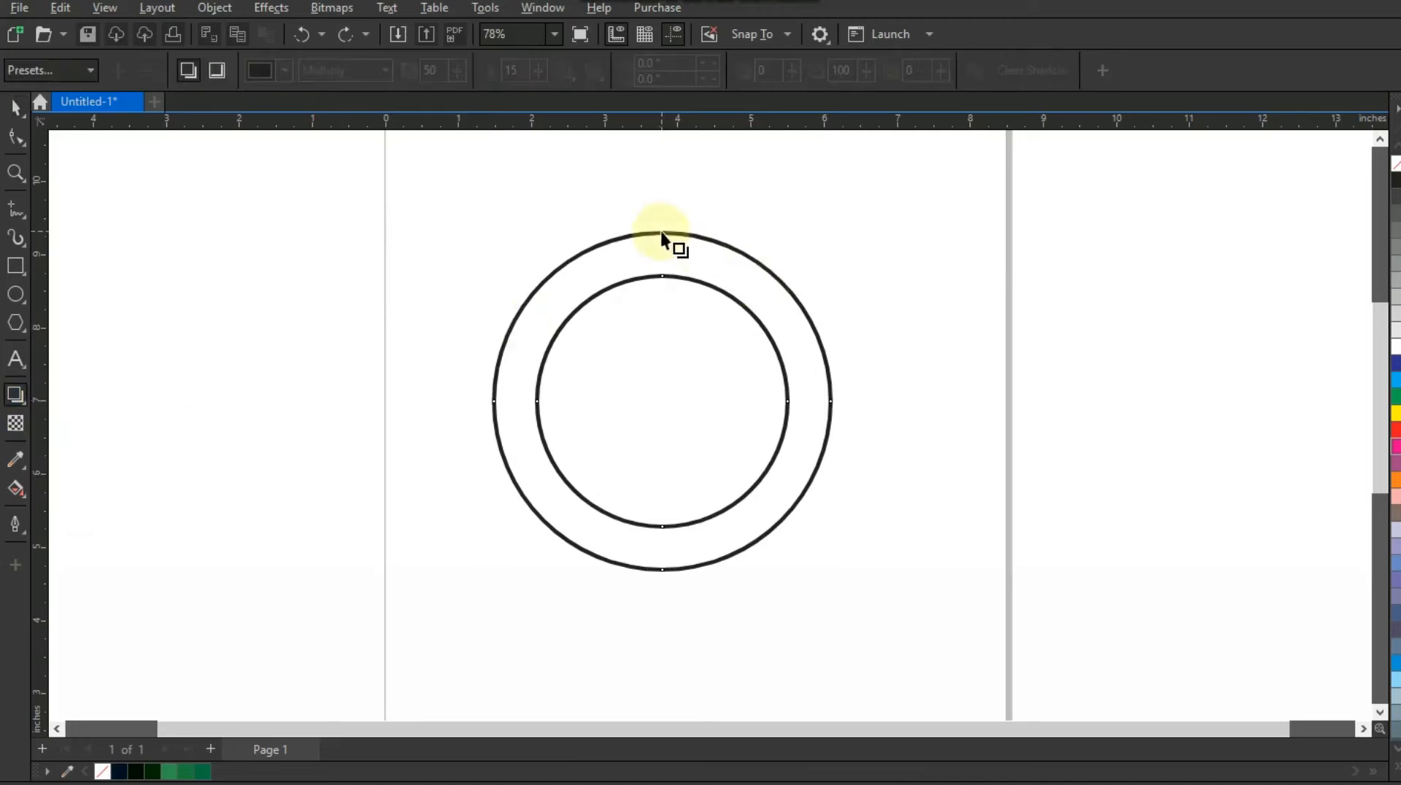
pyautogui.moveTo(662, 232); pyautogui.dragTo(660, 572)
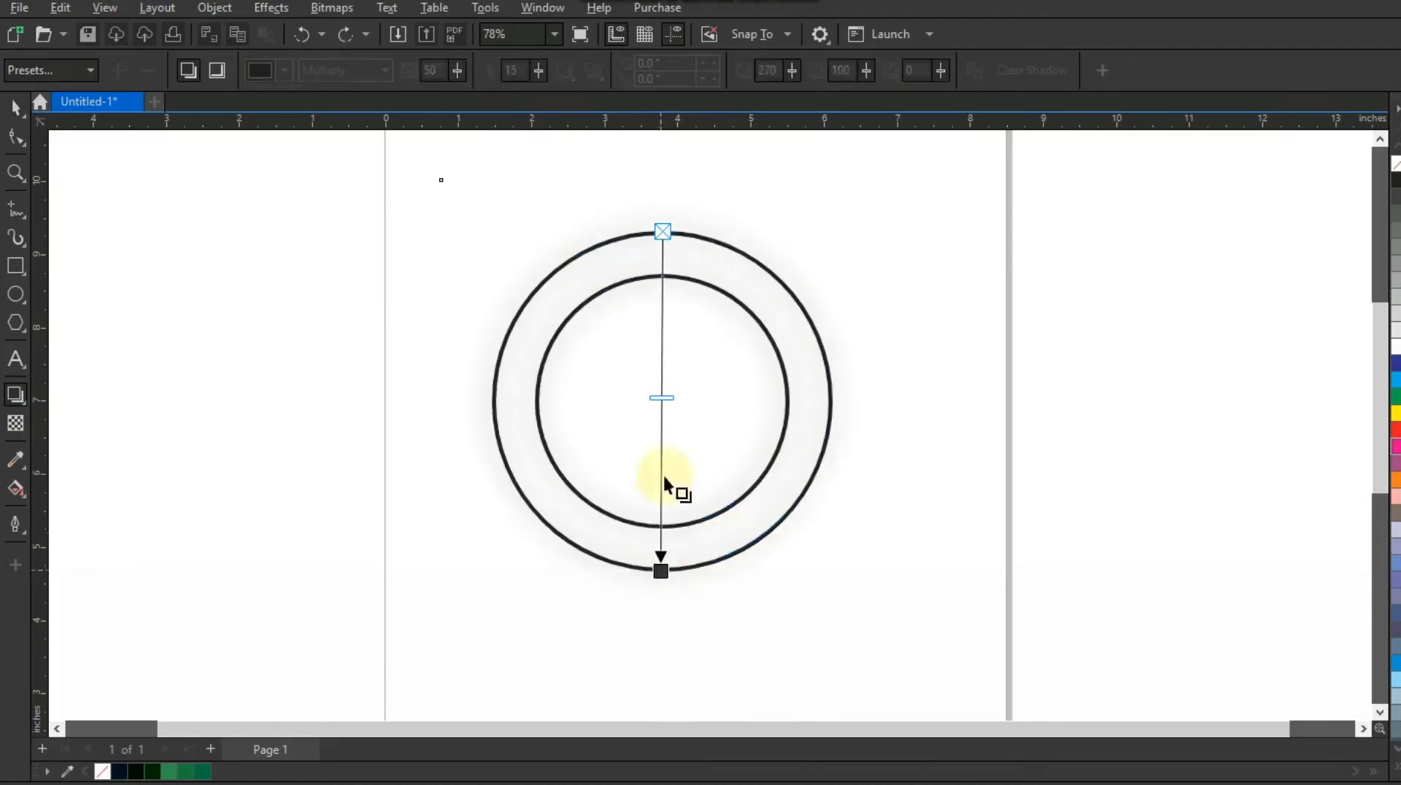
pyautogui.click(330, 75)
pyautogui.click(327, 95)
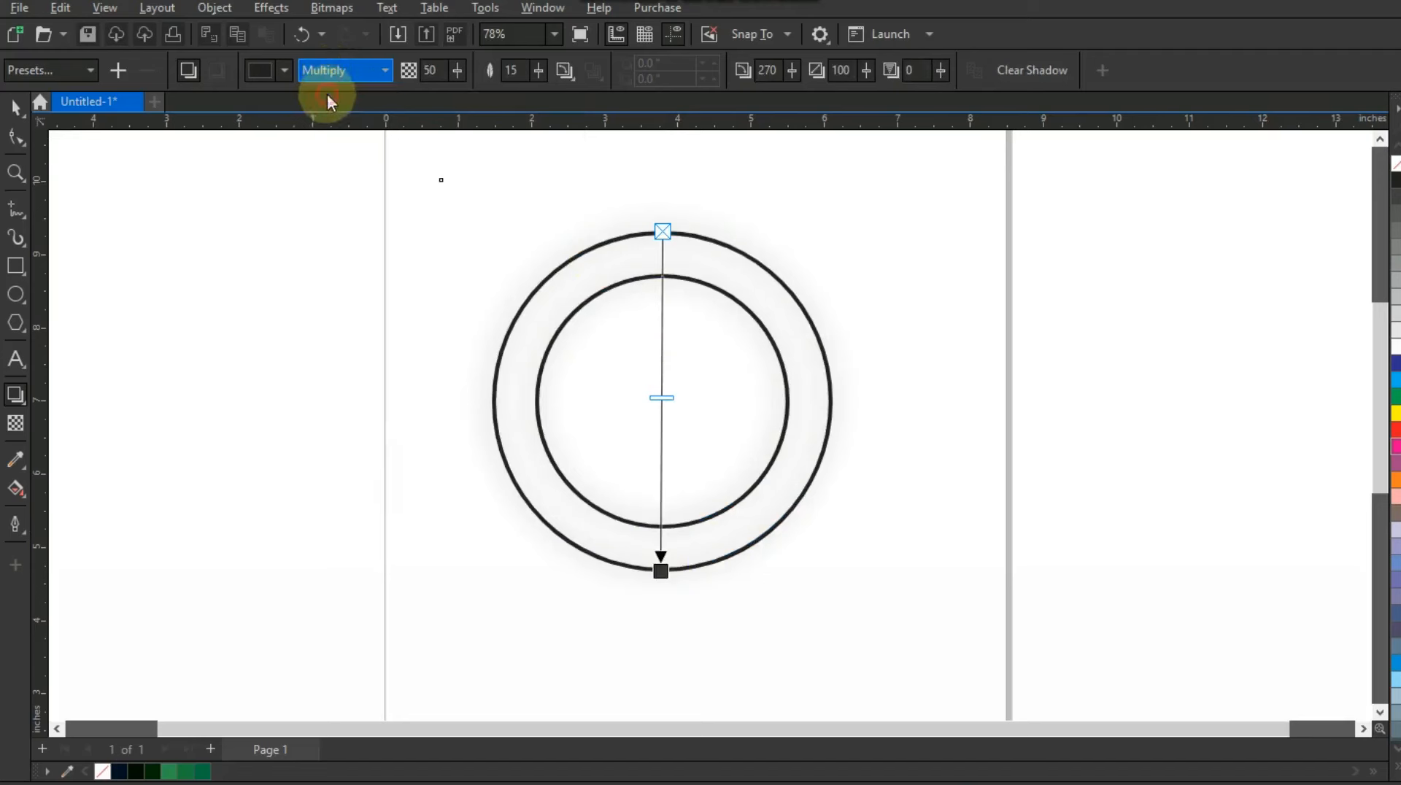
# Step: Change the ring's shadow colour to a dark green
pyautogui.click(267, 76)
pyautogui.click(268, 109)
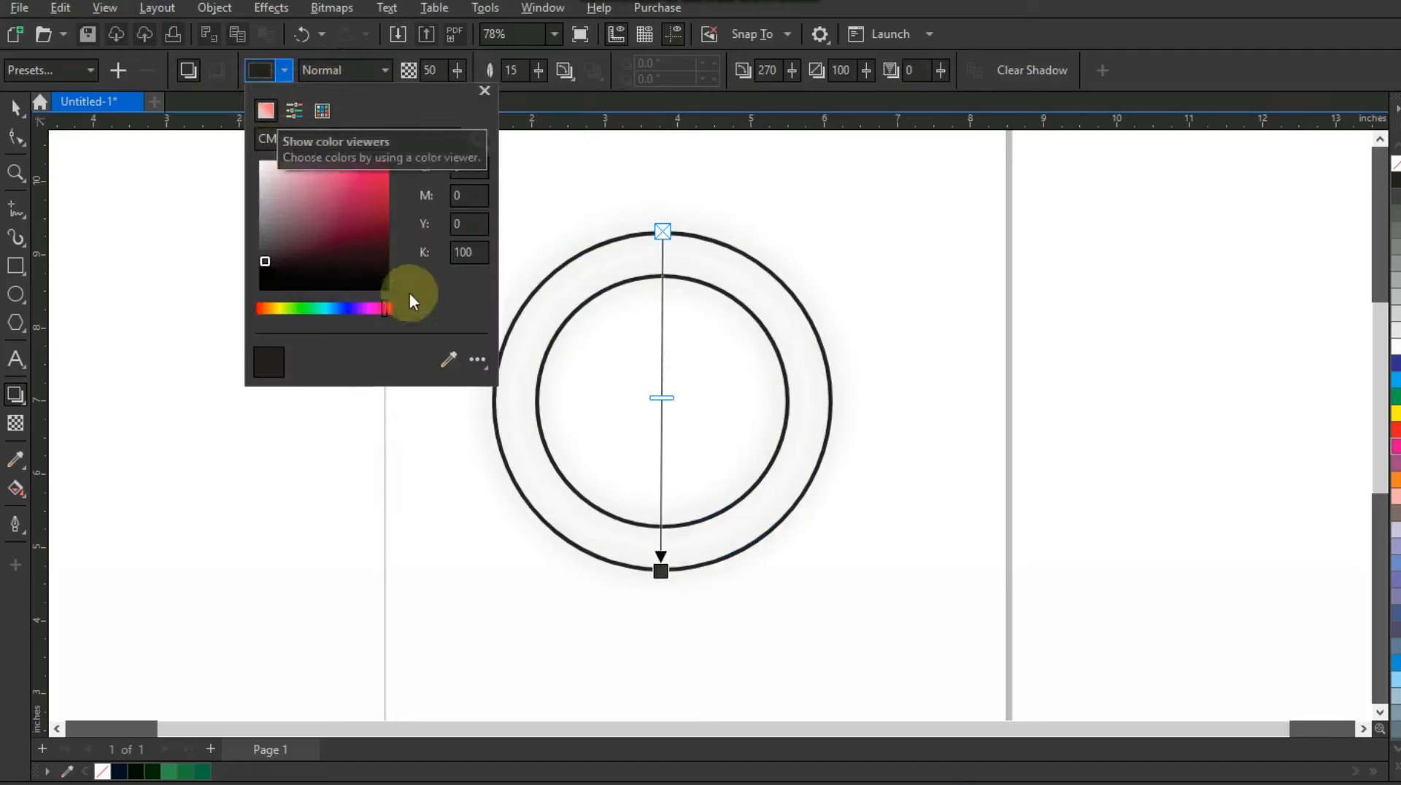
pyautogui.click(373, 309)
pyautogui.moveTo(349, 310); pyautogui.dragTo(298, 312)
pyautogui.moveTo(357, 219)
pyautogui.mouseDown()
pyautogui.moveTo(375, 211)
pyautogui.moveTo(382, 243)
pyautogui.mouseUp()
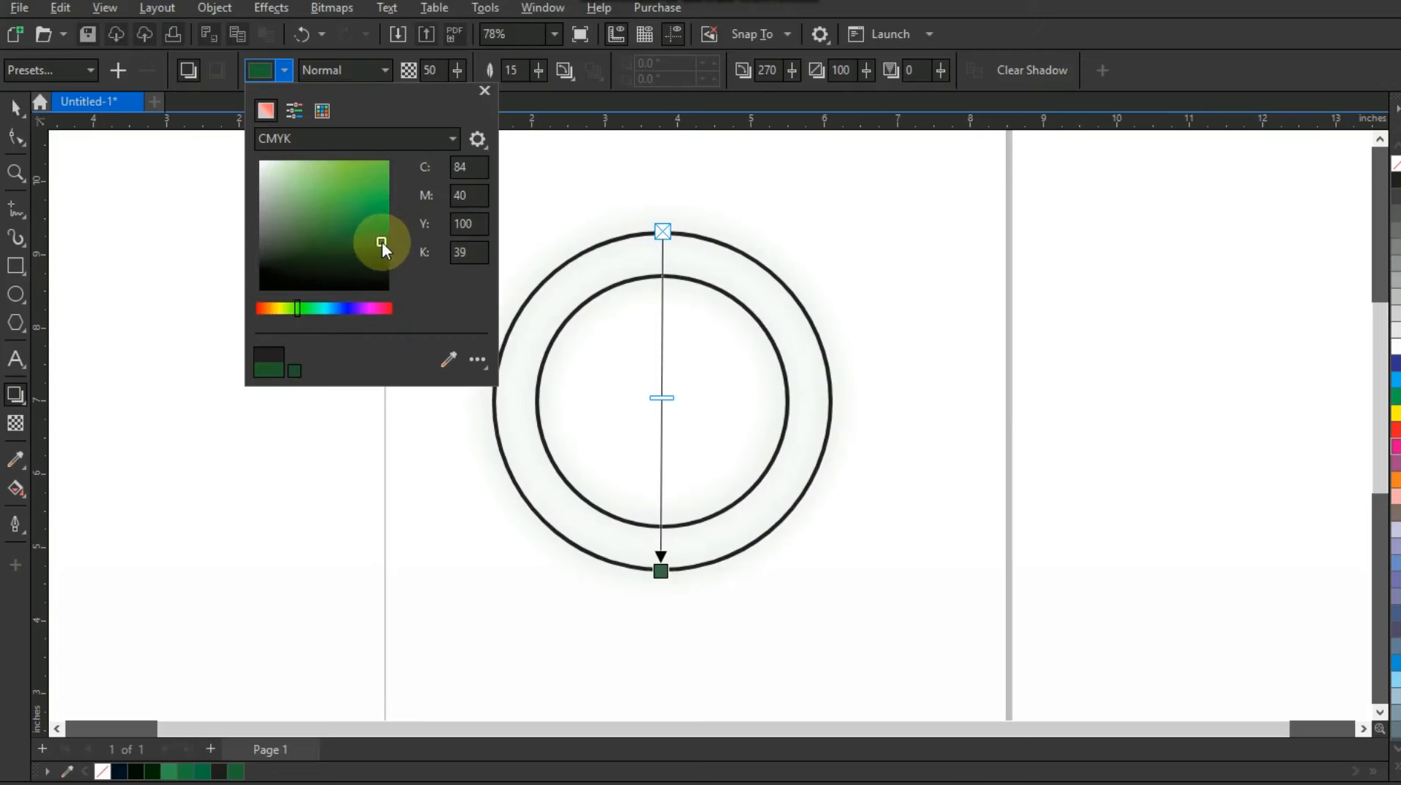
pyautogui.moveTo(382, 242); pyautogui.dragTo(385, 231)
# Step: Set the shadow's feathering direction to Outside and raise its opacity to 97
pyautogui.click(666, 398)
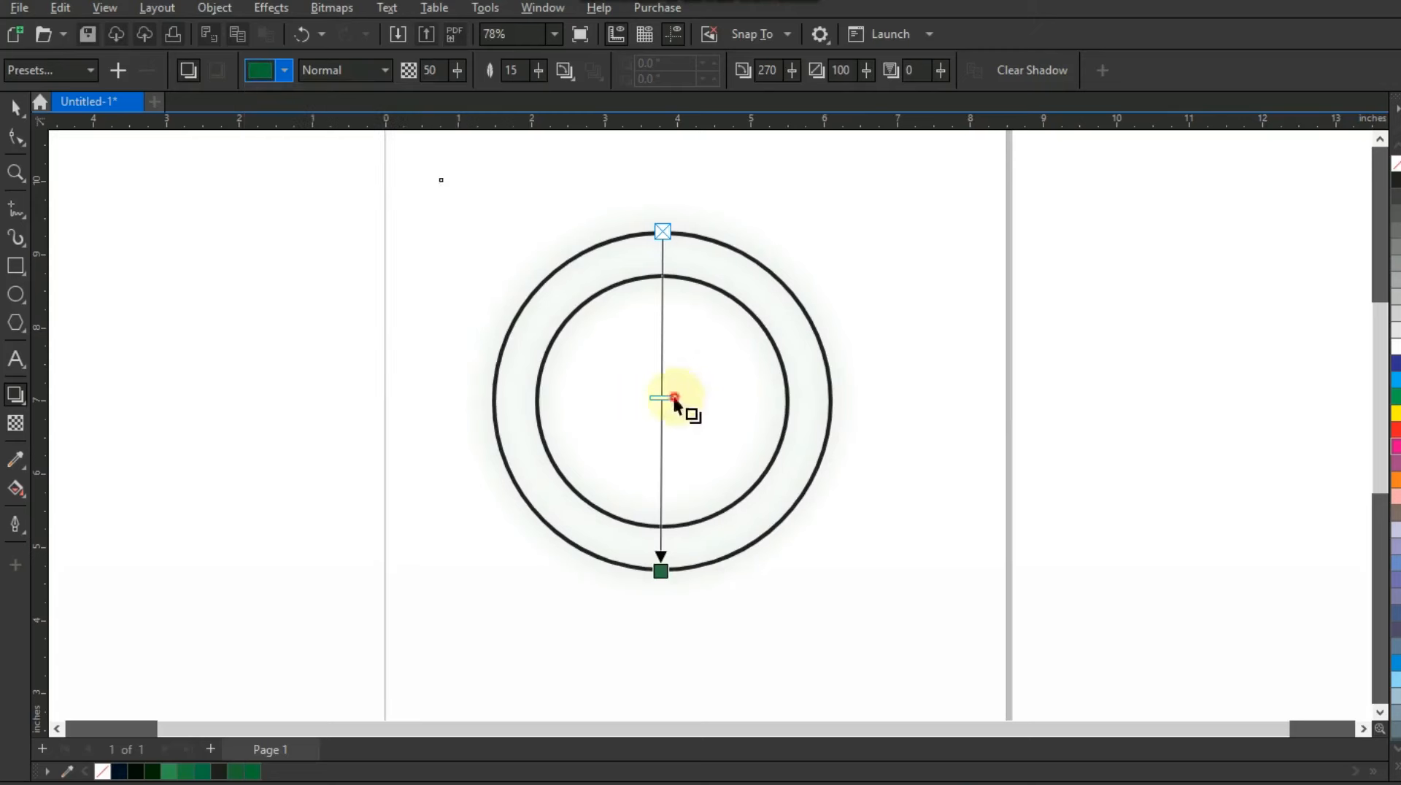
pyautogui.moveTo(666, 398); pyautogui.dragTo(671, 529)
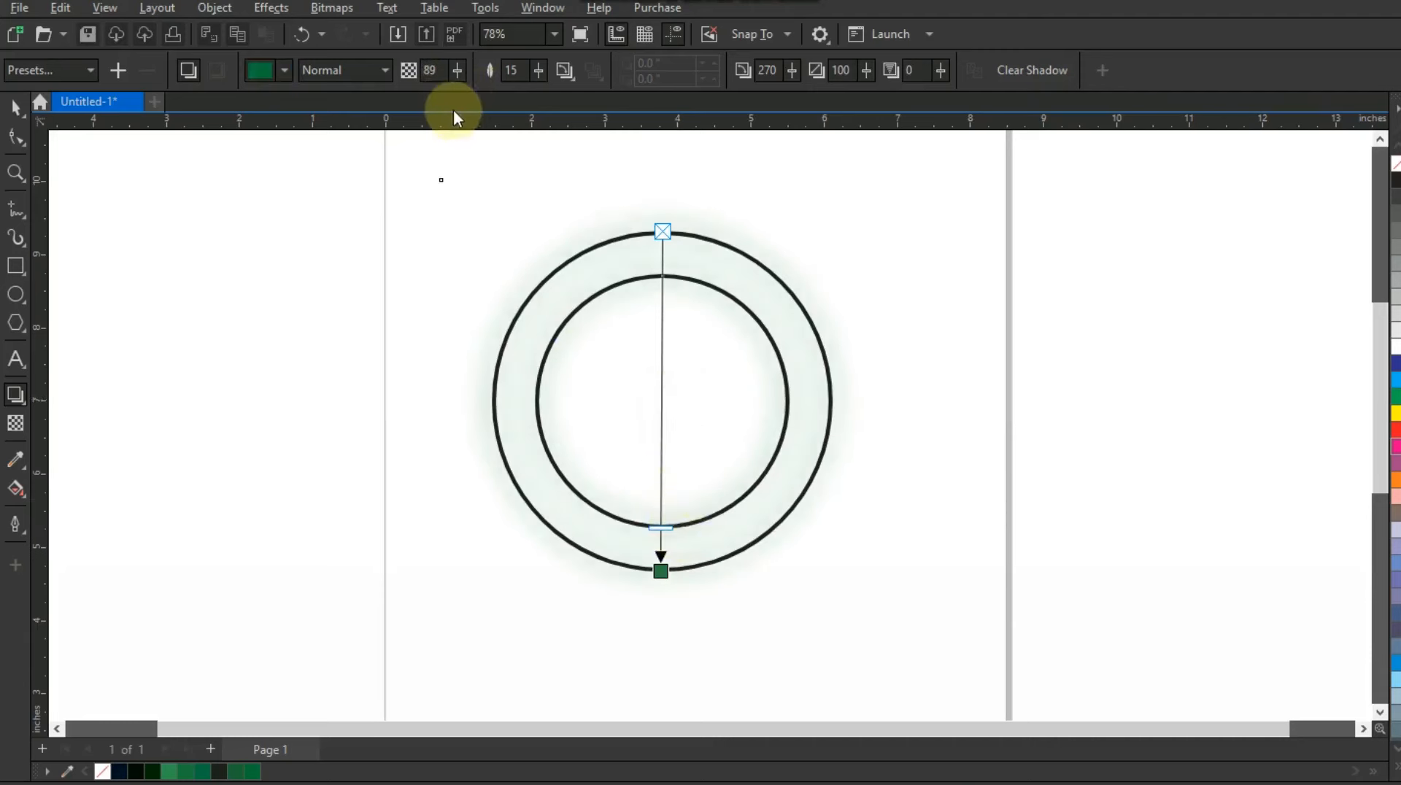
pyautogui.click(566, 73)
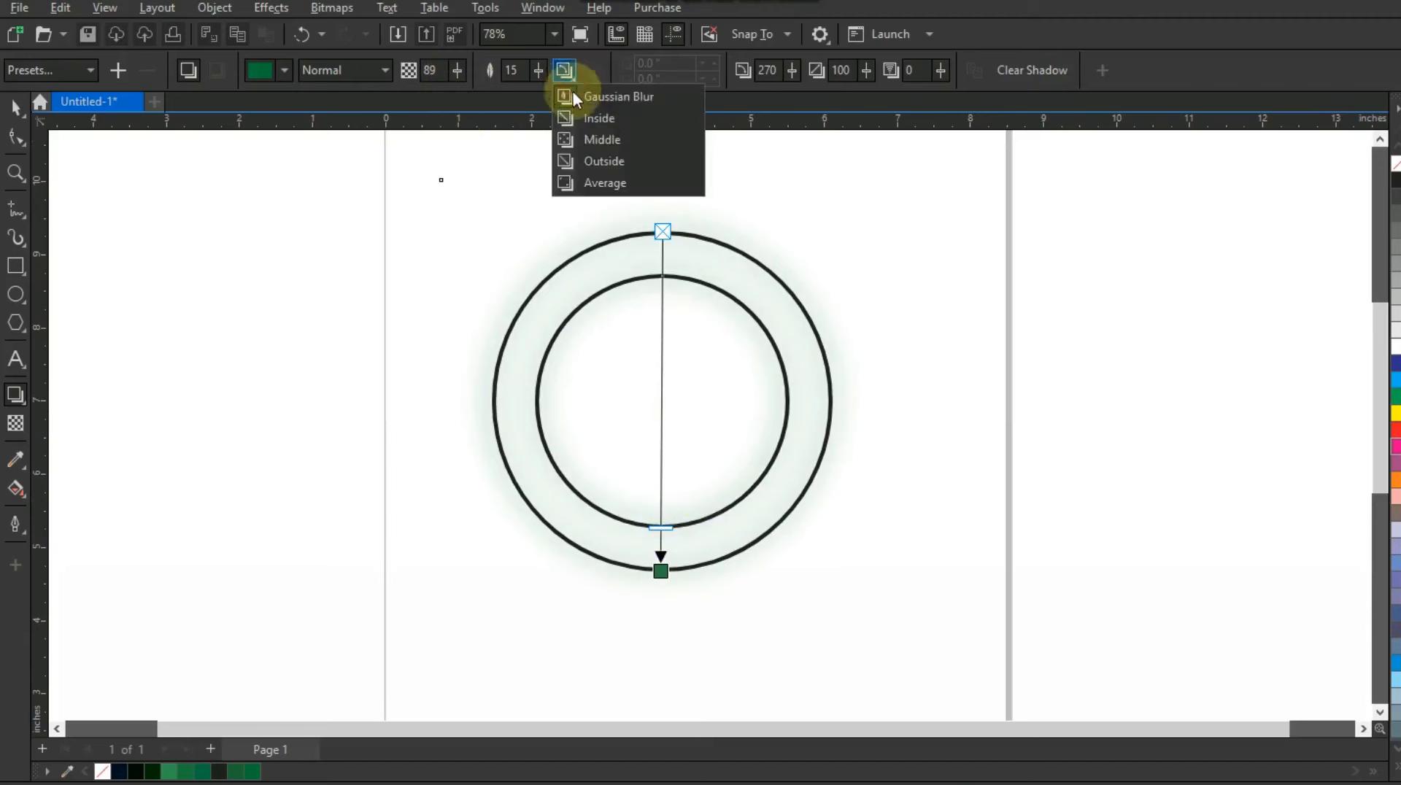
pyautogui.click(565, 165)
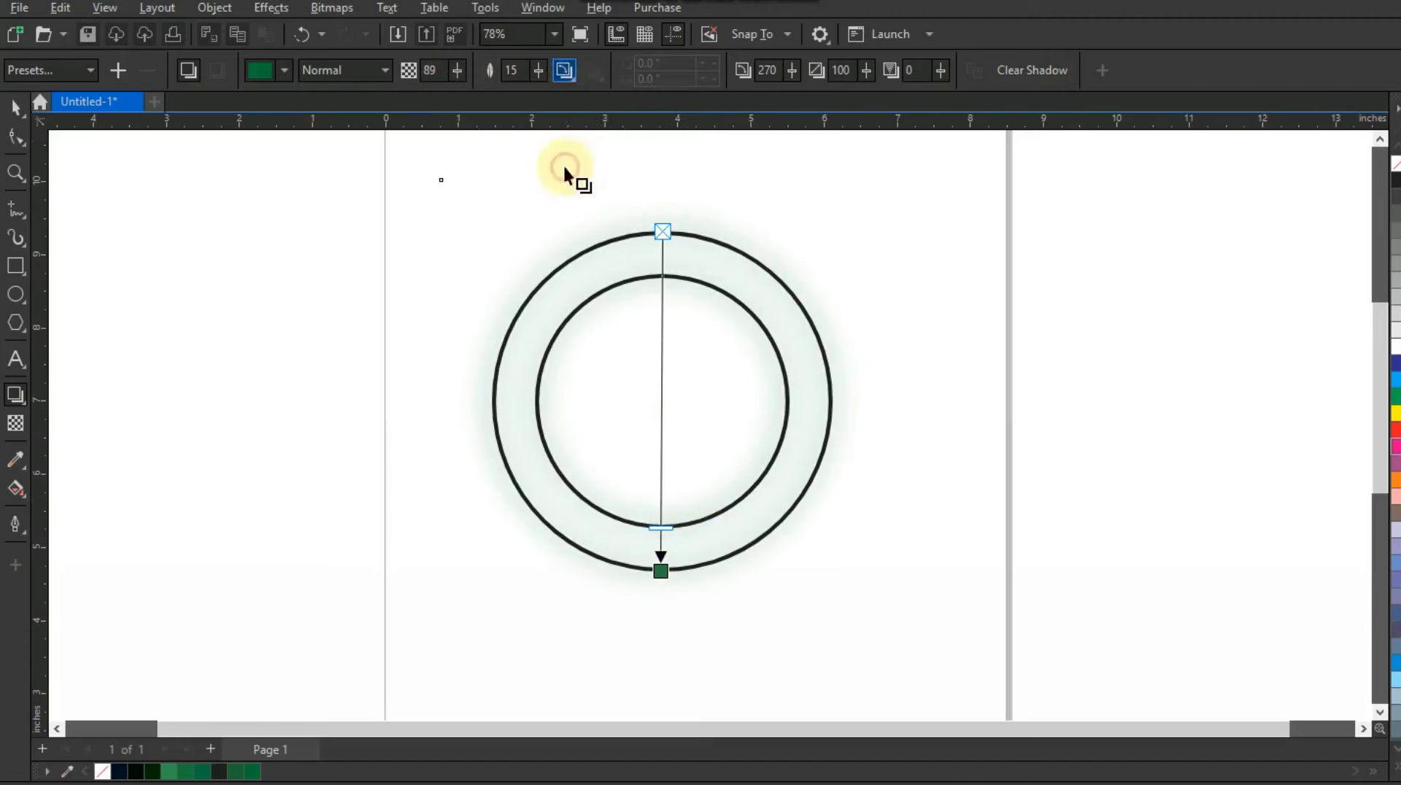
pyautogui.moveTo(669, 524); pyautogui.dragTo(662, 555)
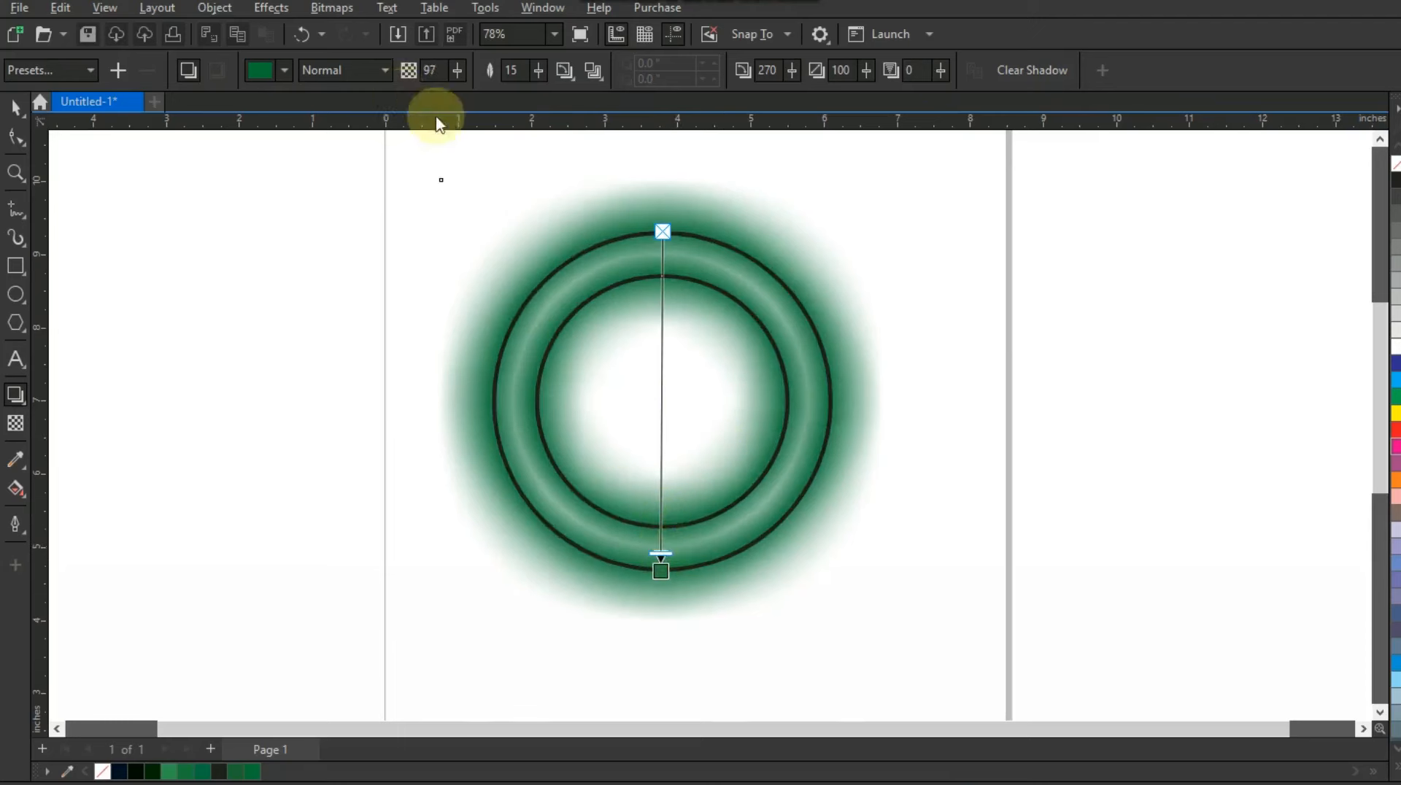
# Step: Set the shadow's feathering to 6
pyautogui.click(509, 67)
pyautogui.write('7')
pyautogui.press('Return')
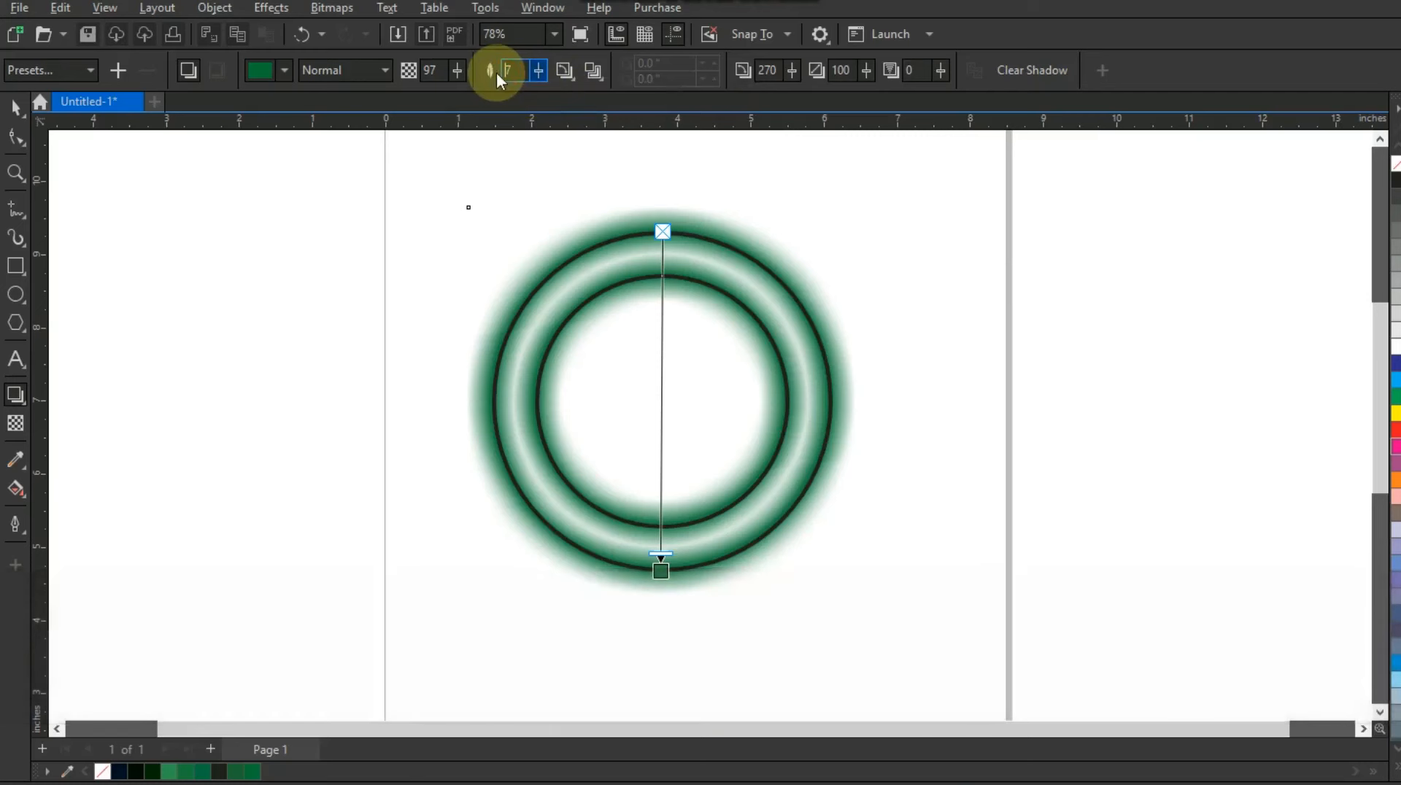
pyautogui.press('Right')
pyautogui.press('BackSpace')
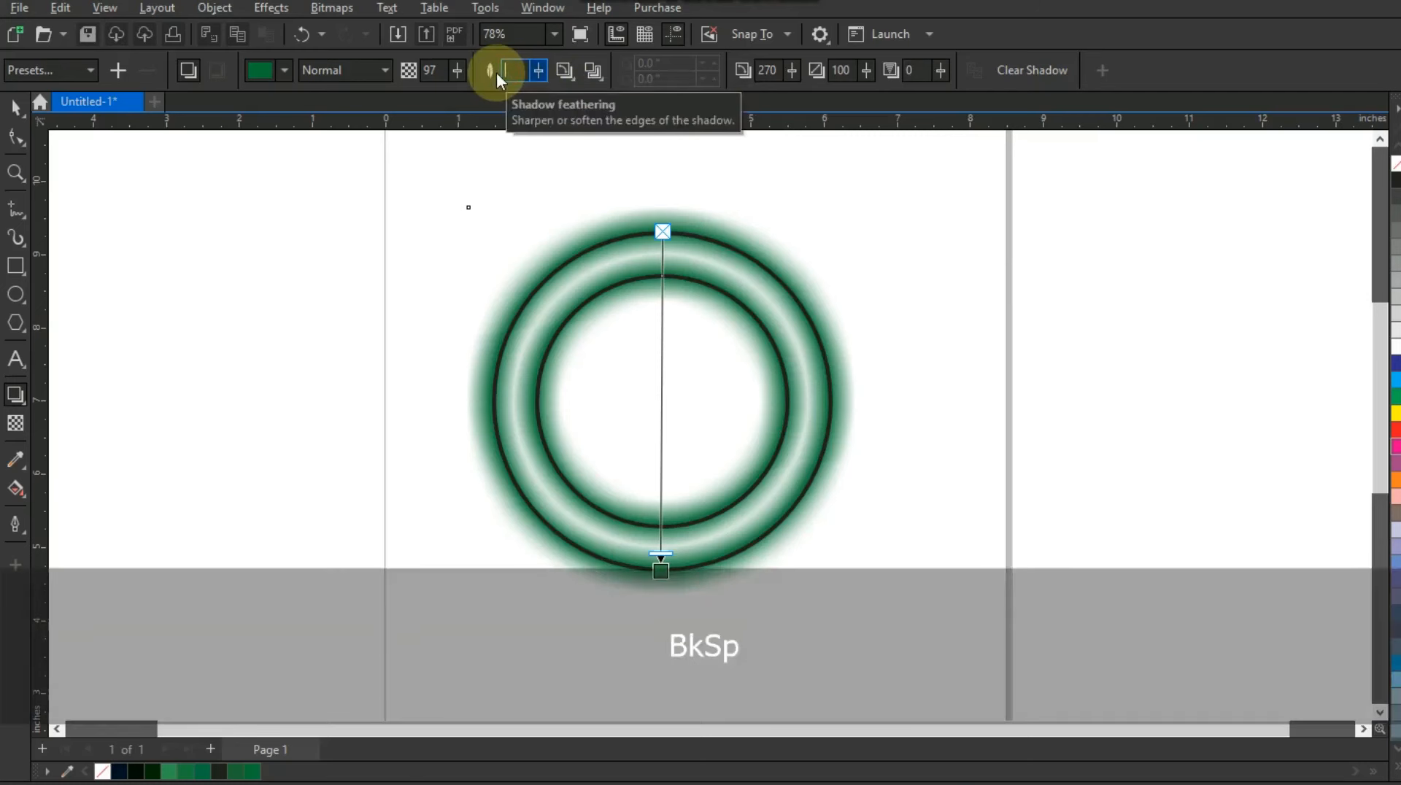
pyautogui.write('6')
pyautogui.press('Return')
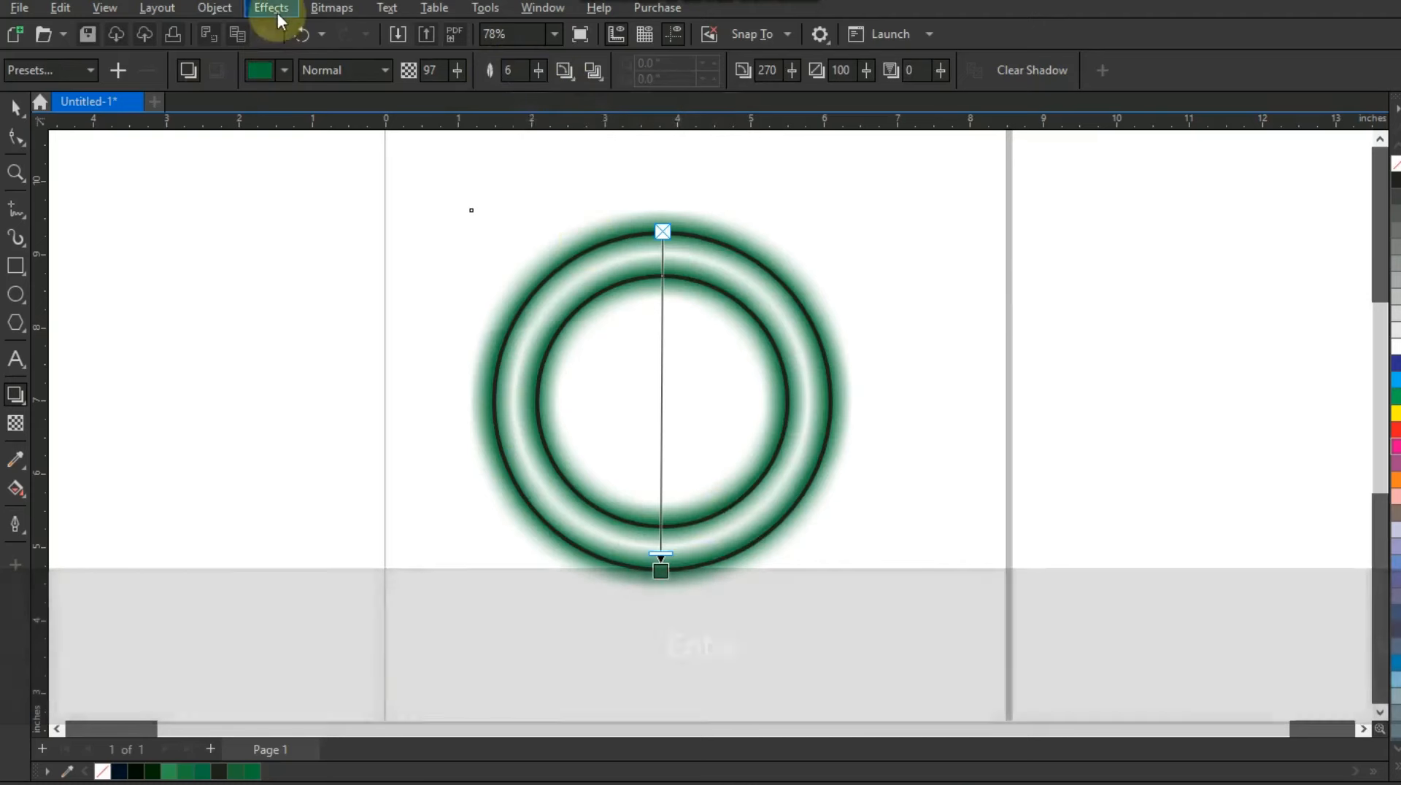
# Step: Break the drop shadow apart from the ring and clear the selection
pyautogui.click(216, 8)
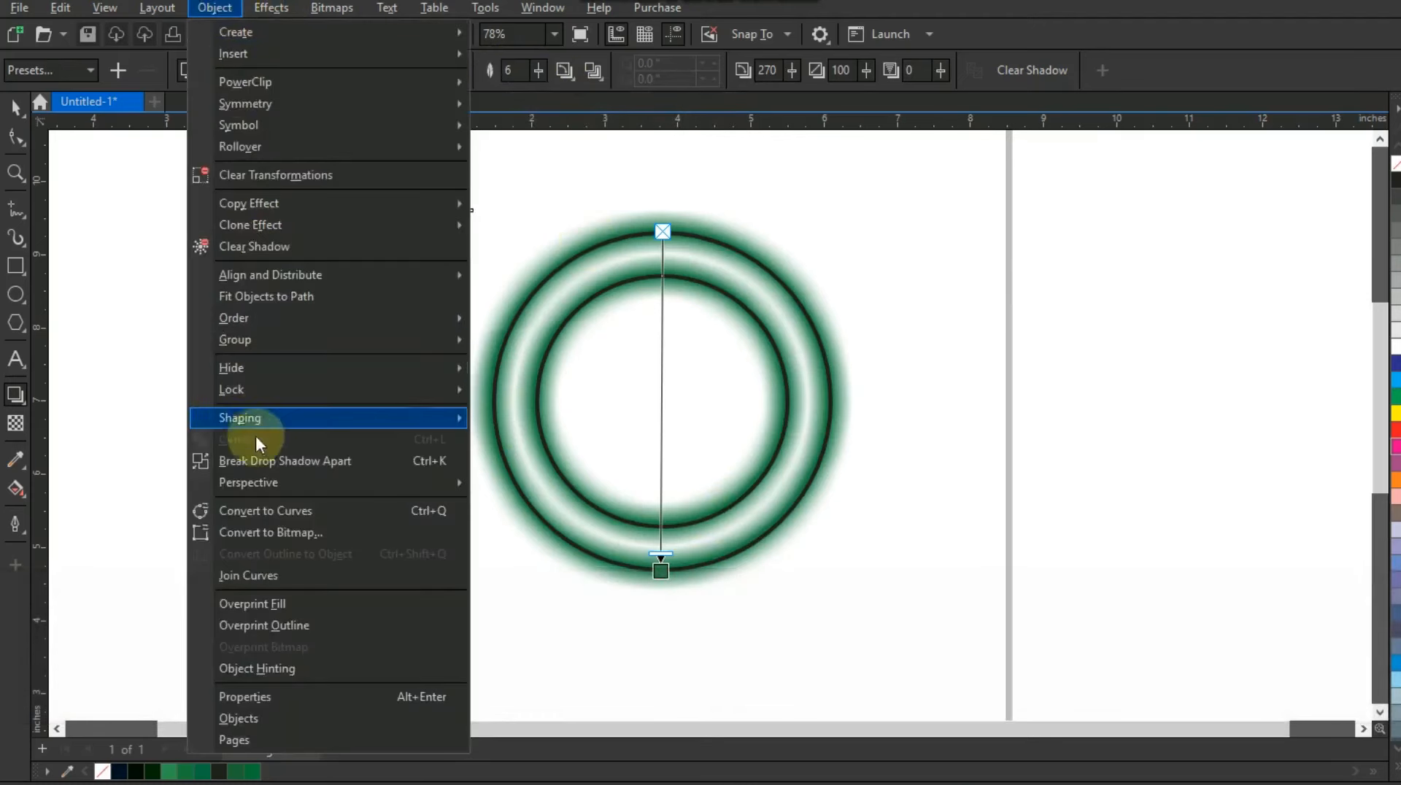
pyautogui.click(261, 461)
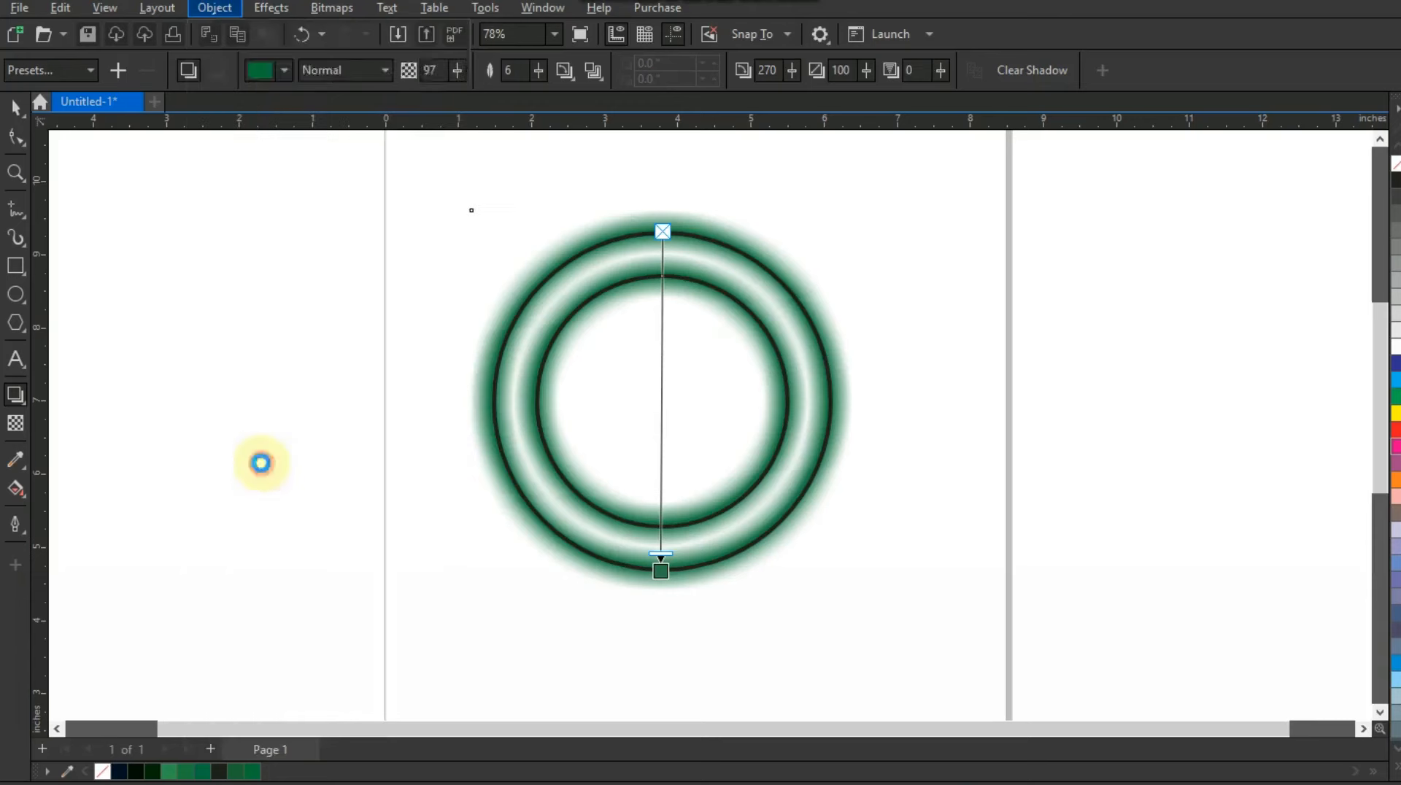
pyautogui.click(15, 108)
pyautogui.click(102, 172)
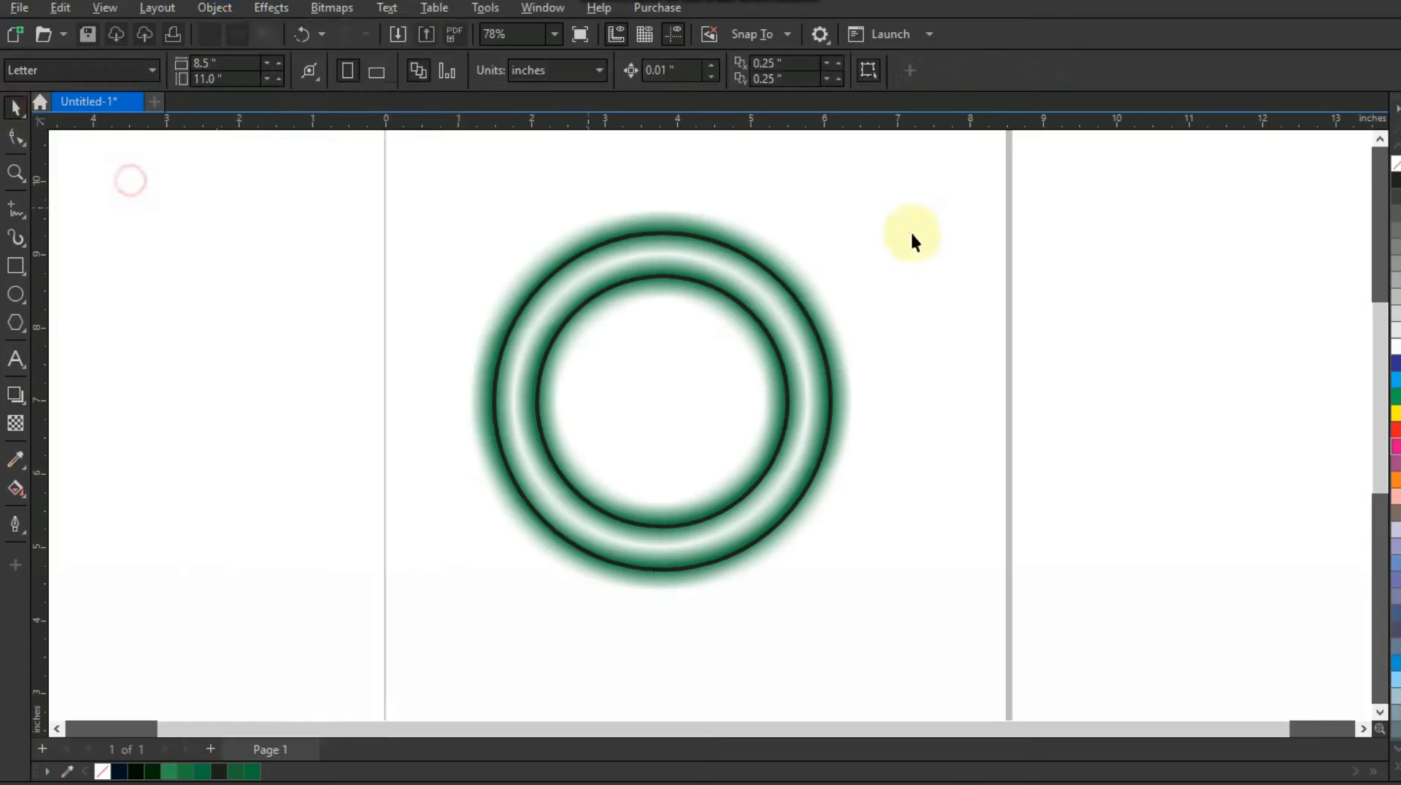
# Step: Send the separated green shadow to the back and PowerClip it inside the ring
pyautogui.click(736, 231)
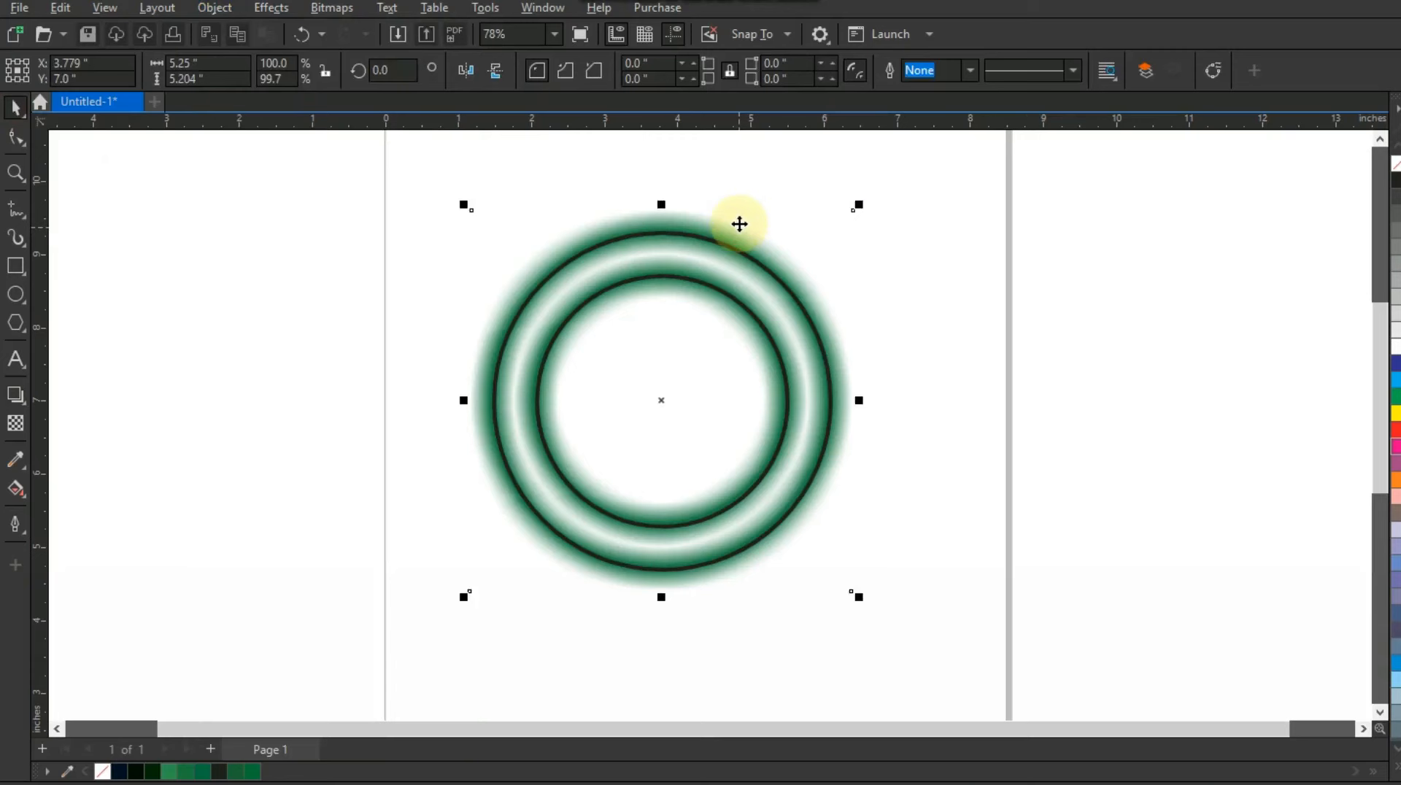
pyautogui.hotkey('shift', 'pagedown')
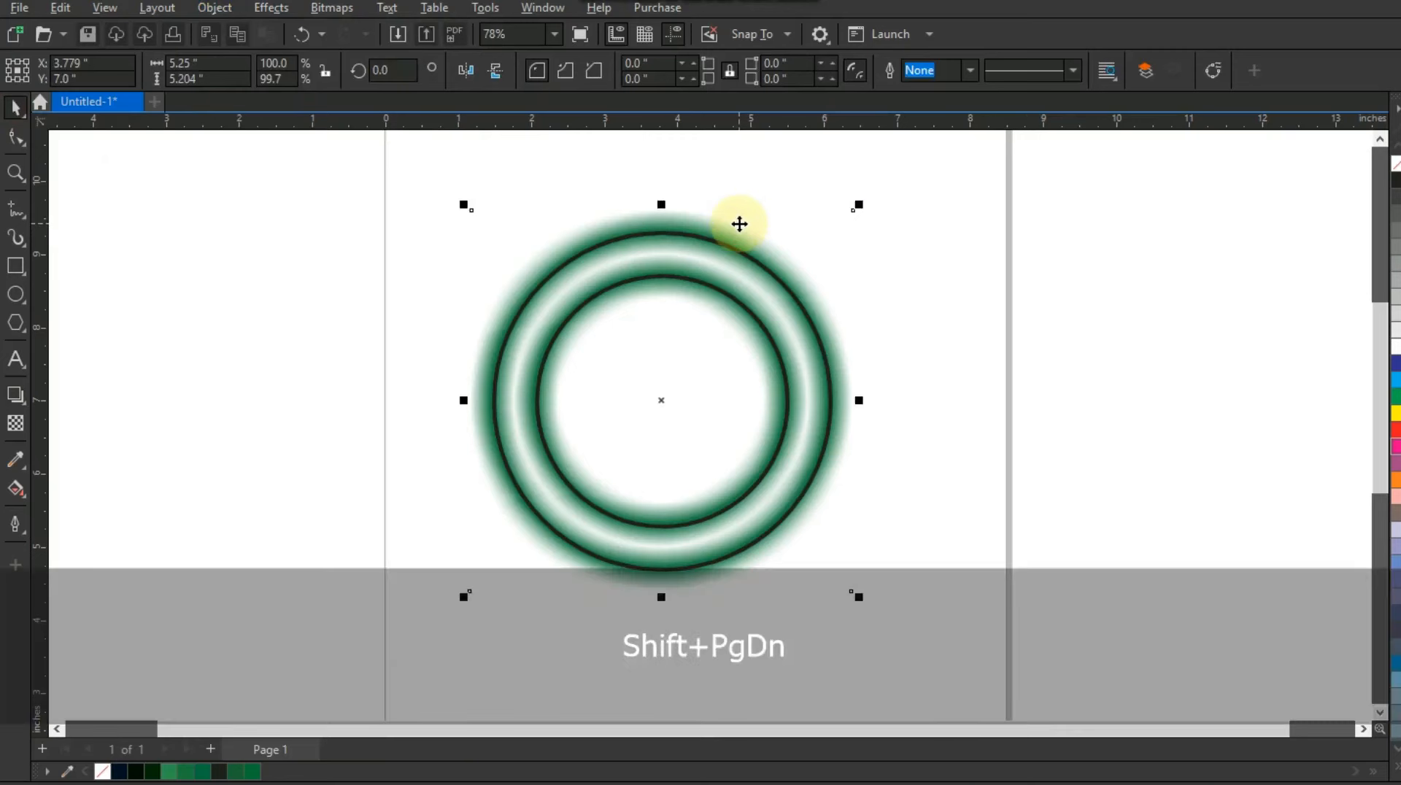
pyautogui.press('Escape')
pyautogui.click(733, 235)
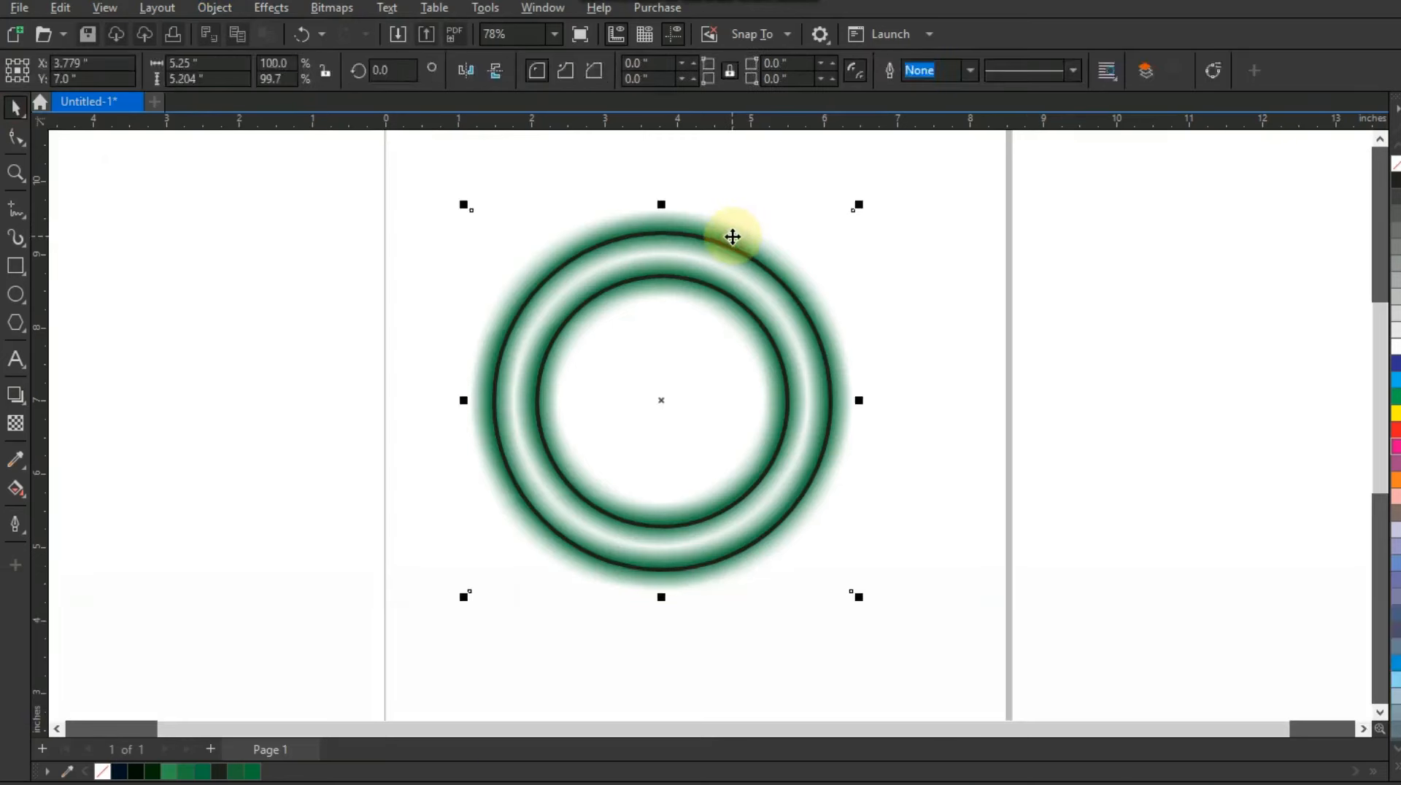
pyautogui.rightClick(733, 235)
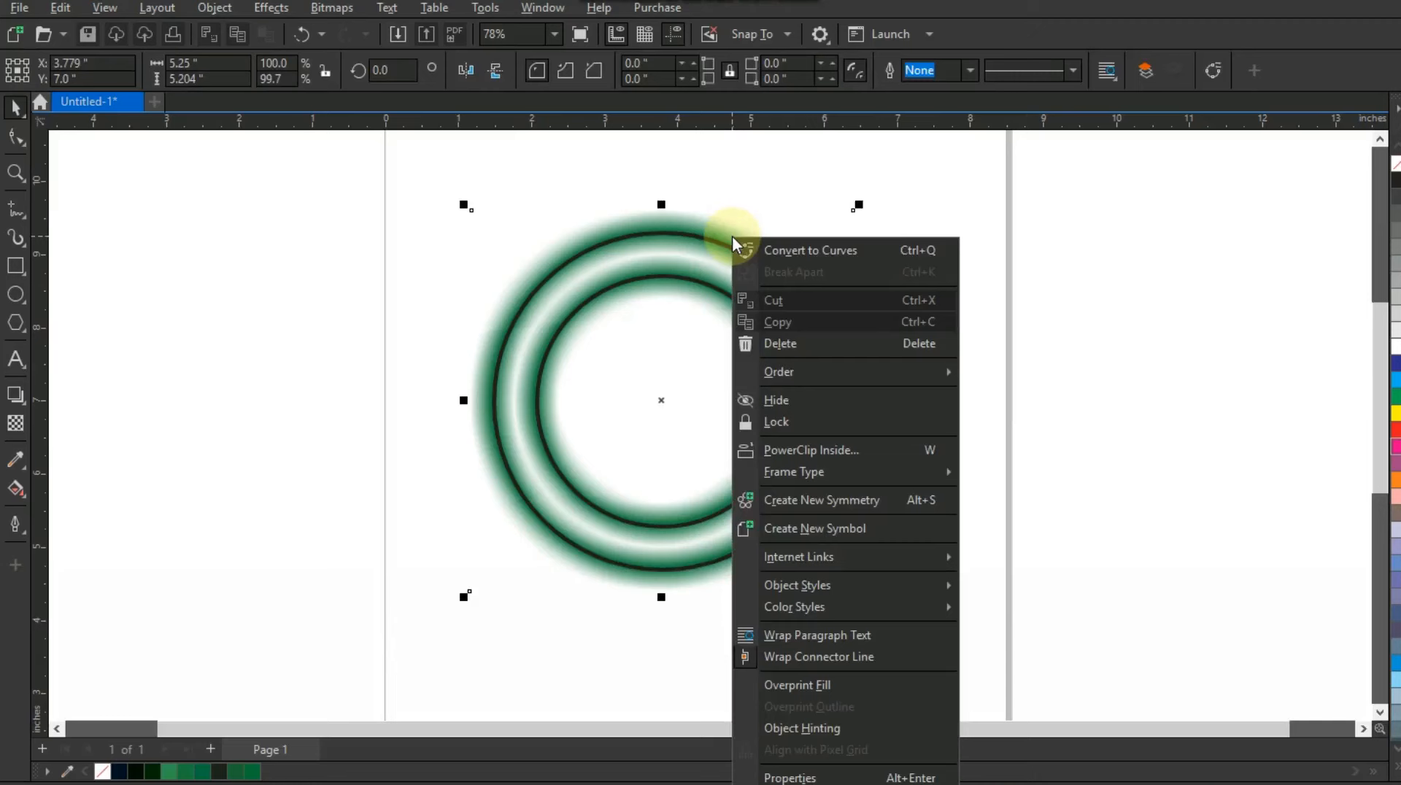
pyautogui.click(808, 450)
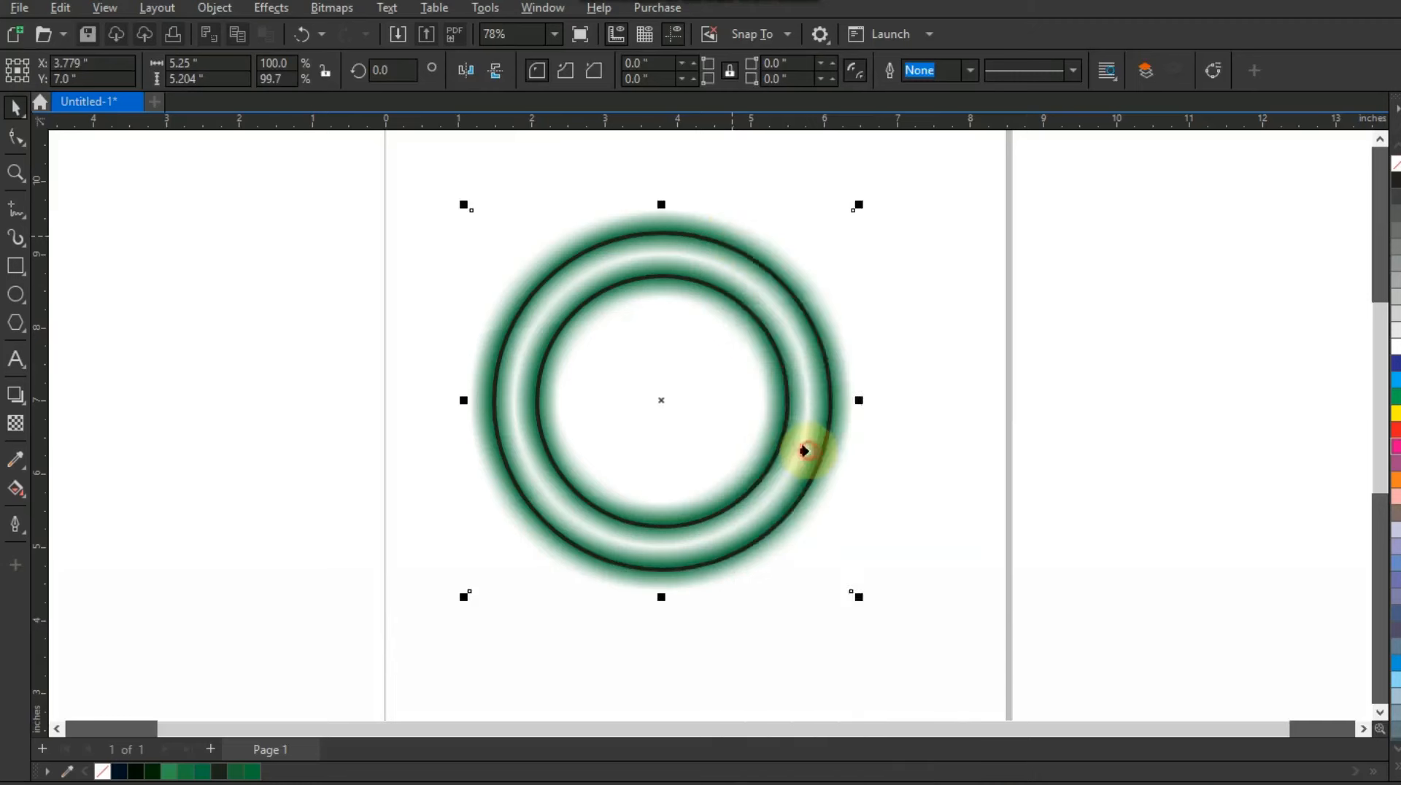
pyautogui.click(729, 248)
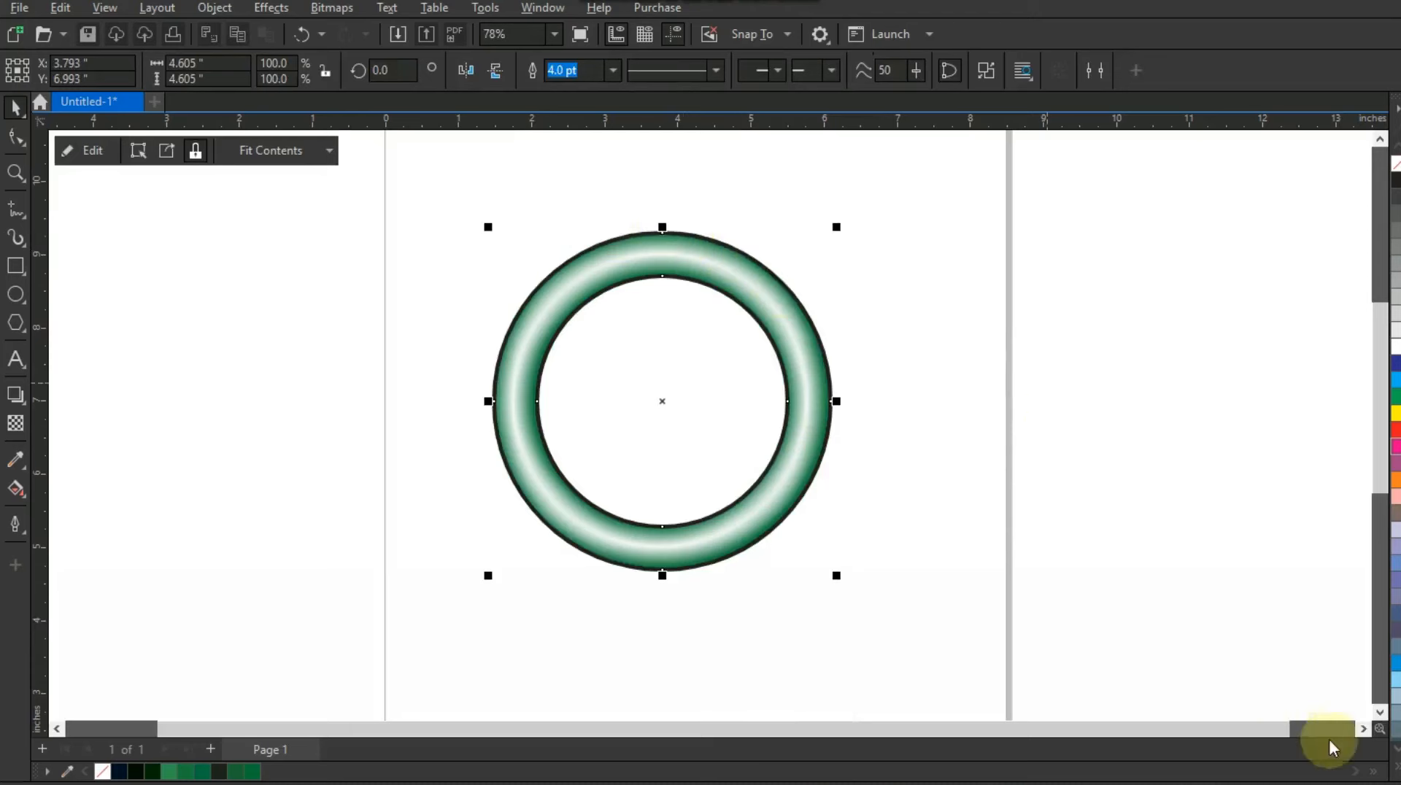
# Step: Fill the ring with lime green and remove its outline
pyautogui.click(1396, 774)
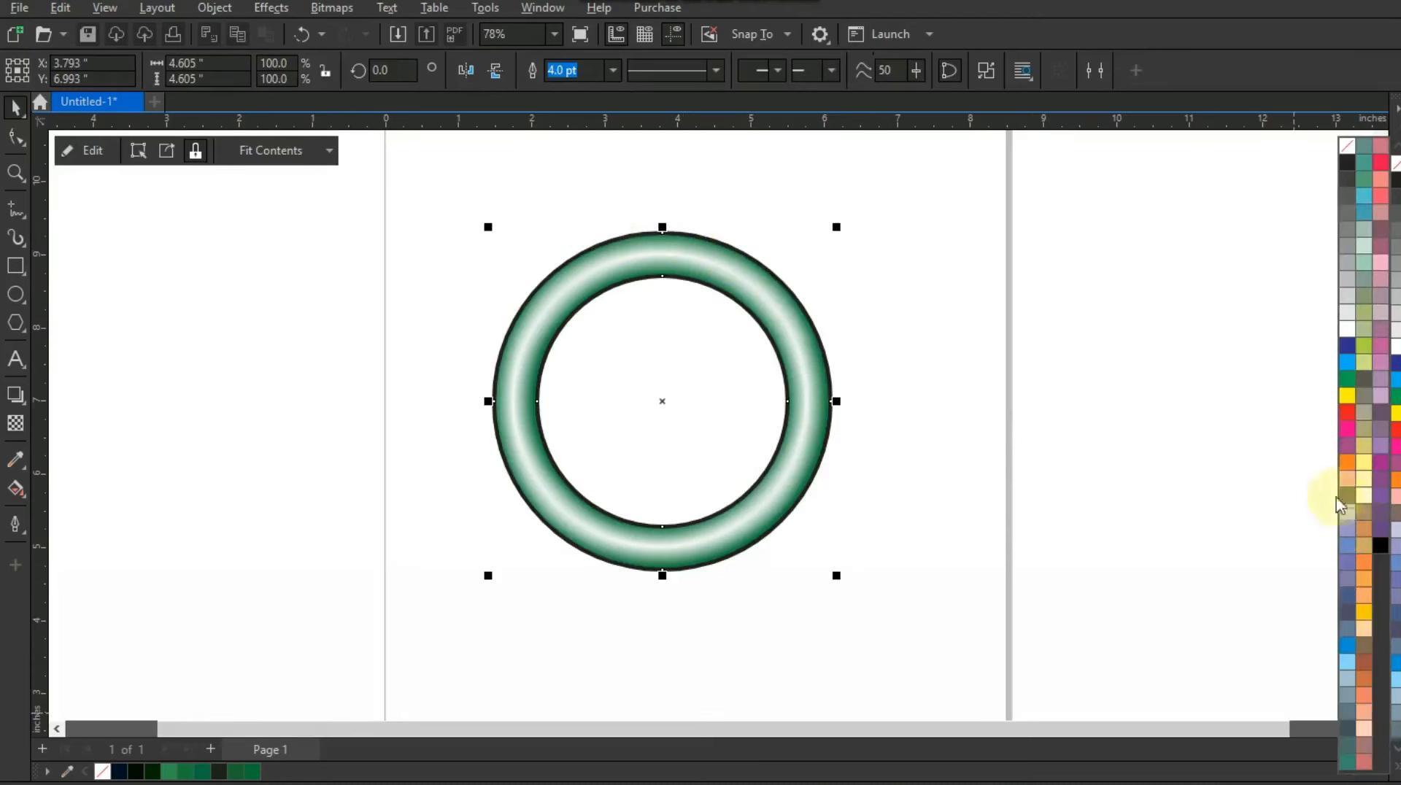
pyautogui.click(1364, 349)
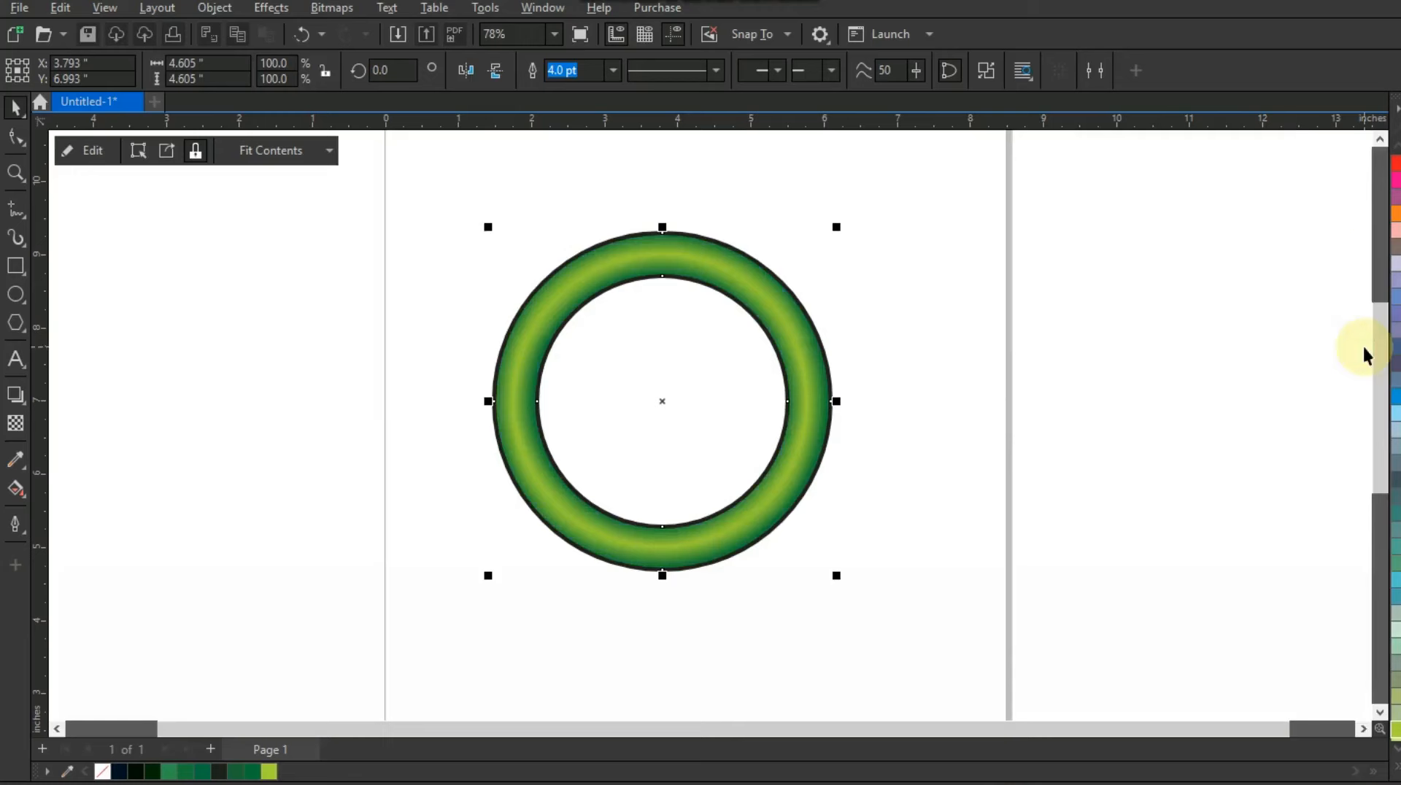
pyautogui.rightClick(102, 772)
pyautogui.click(228, 478)
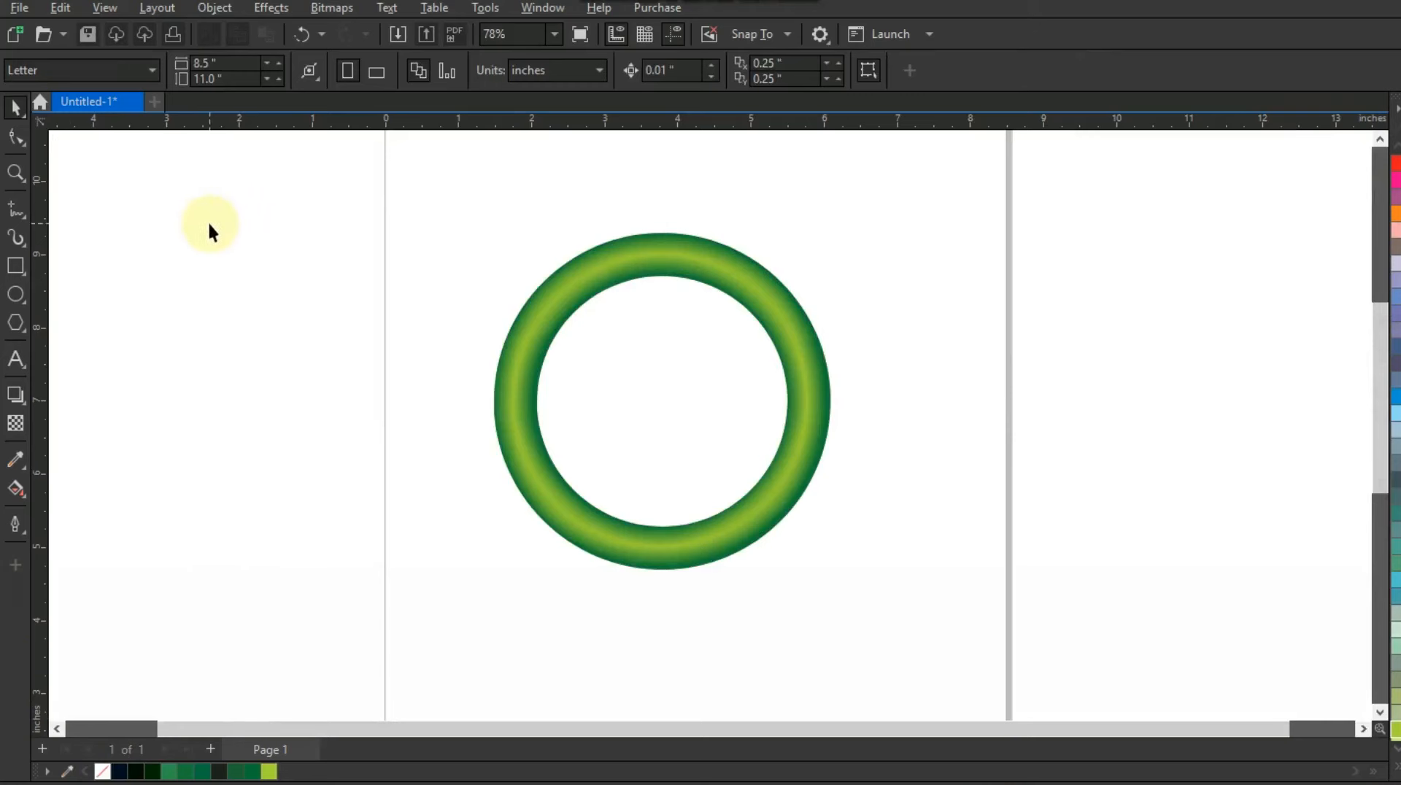
# Step: Draw a straight line about 2.06 by 1.74 inches from the ring's upper-right inner edge to a point above the ring
pyautogui.click(16, 211)
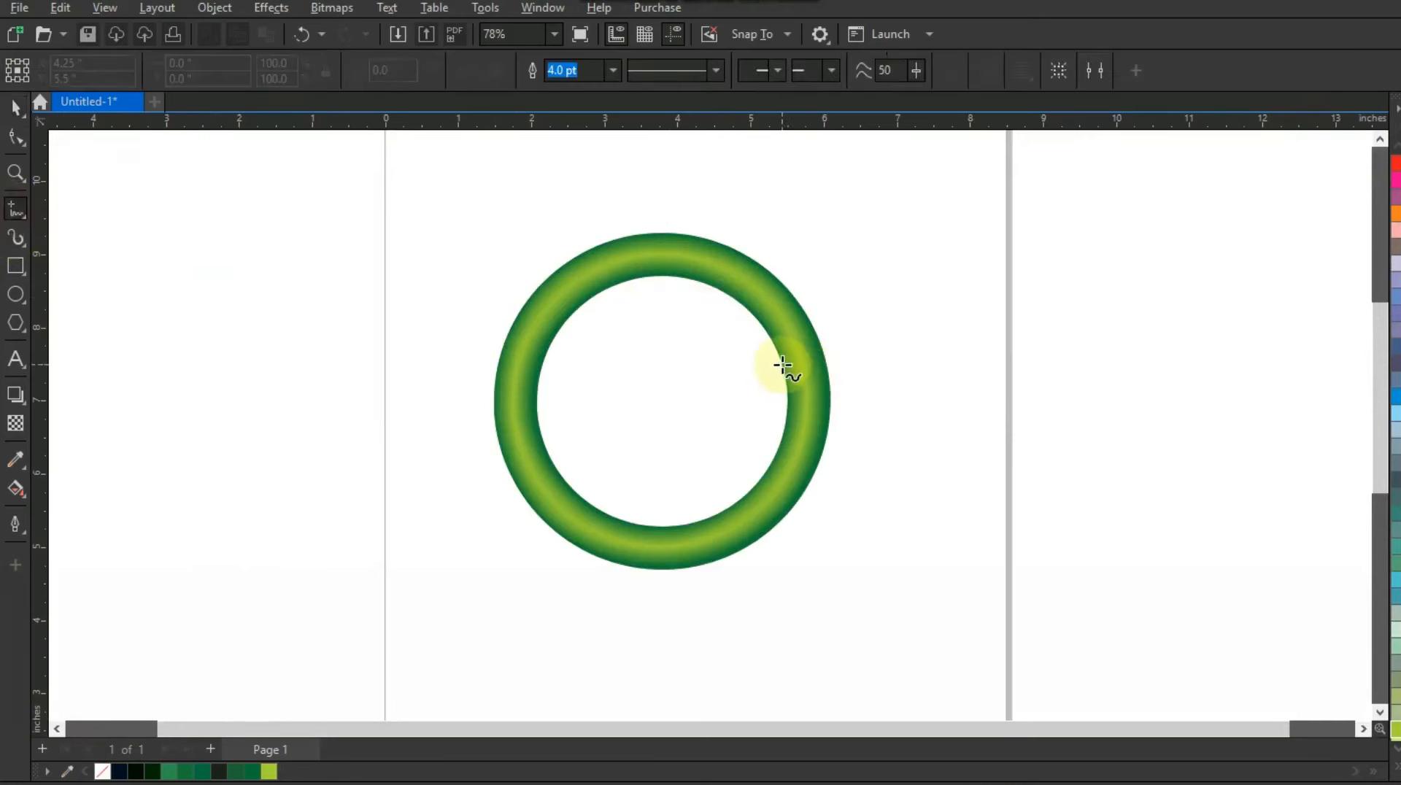
pyautogui.click(758, 318)
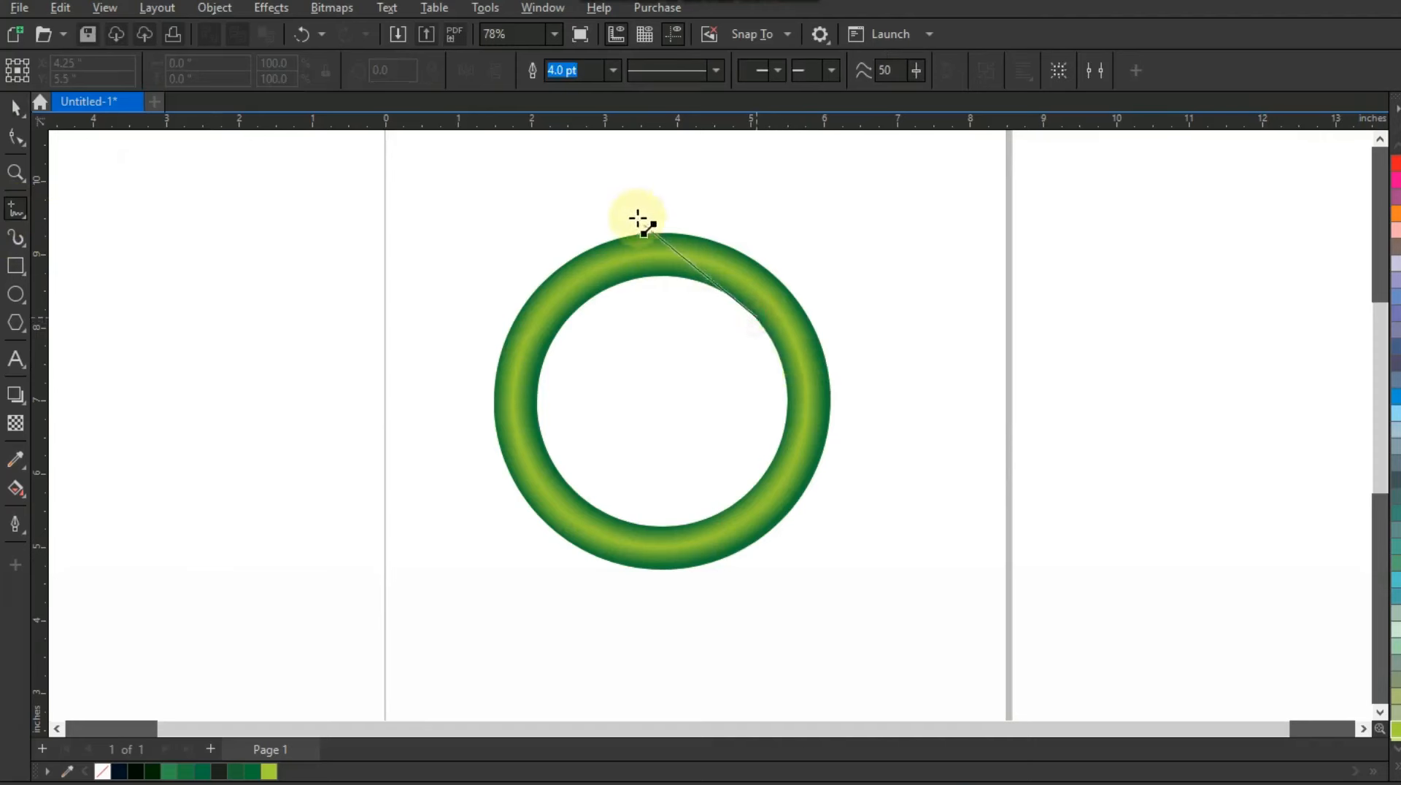
pyautogui.click(607, 191)
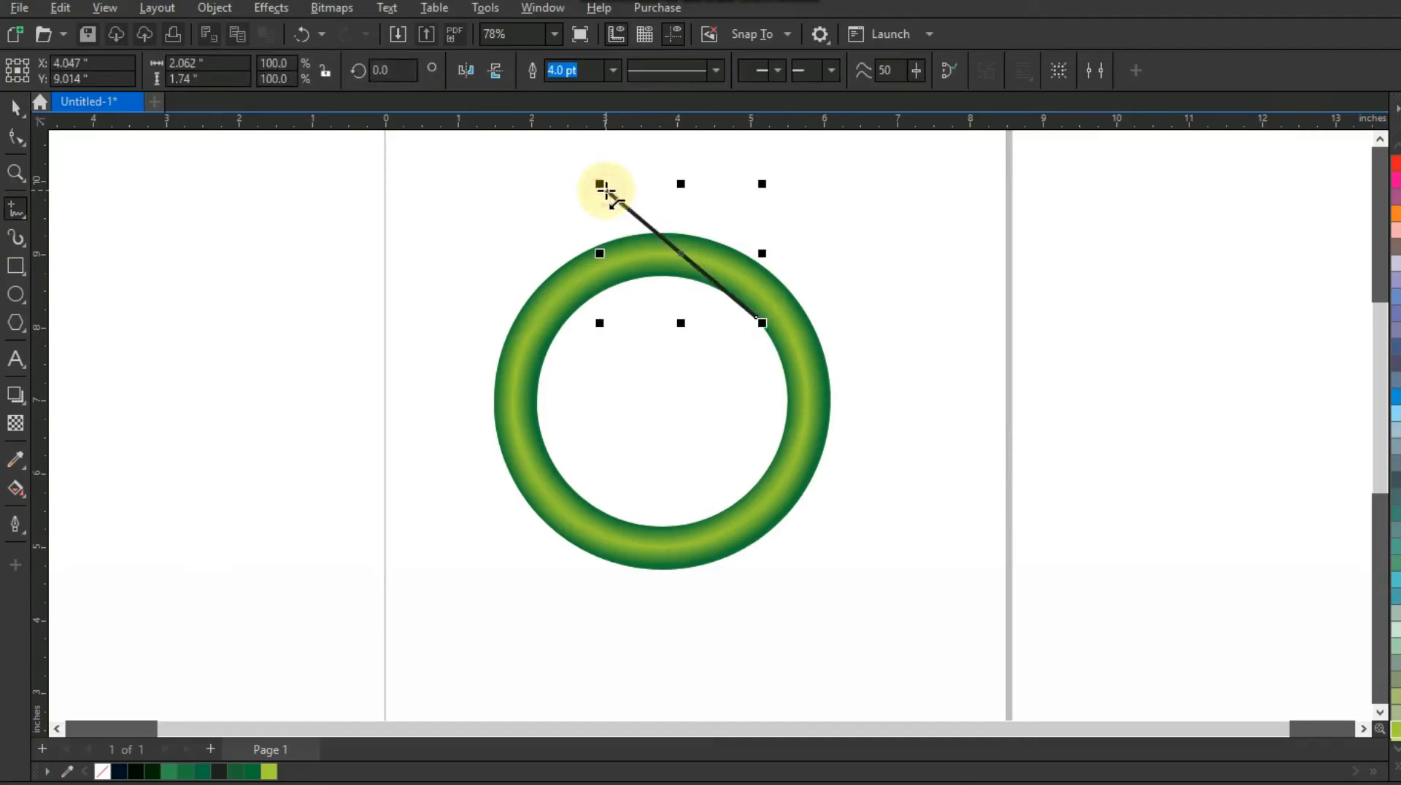
# Step: Convert the line to a curve and bend both of its ends into a smooth S shape crossing the ring
pyautogui.click(16, 136)
pyautogui.moveTo(530, 169); pyautogui.dragTo(772, 344)
pyautogui.click(297, 78)
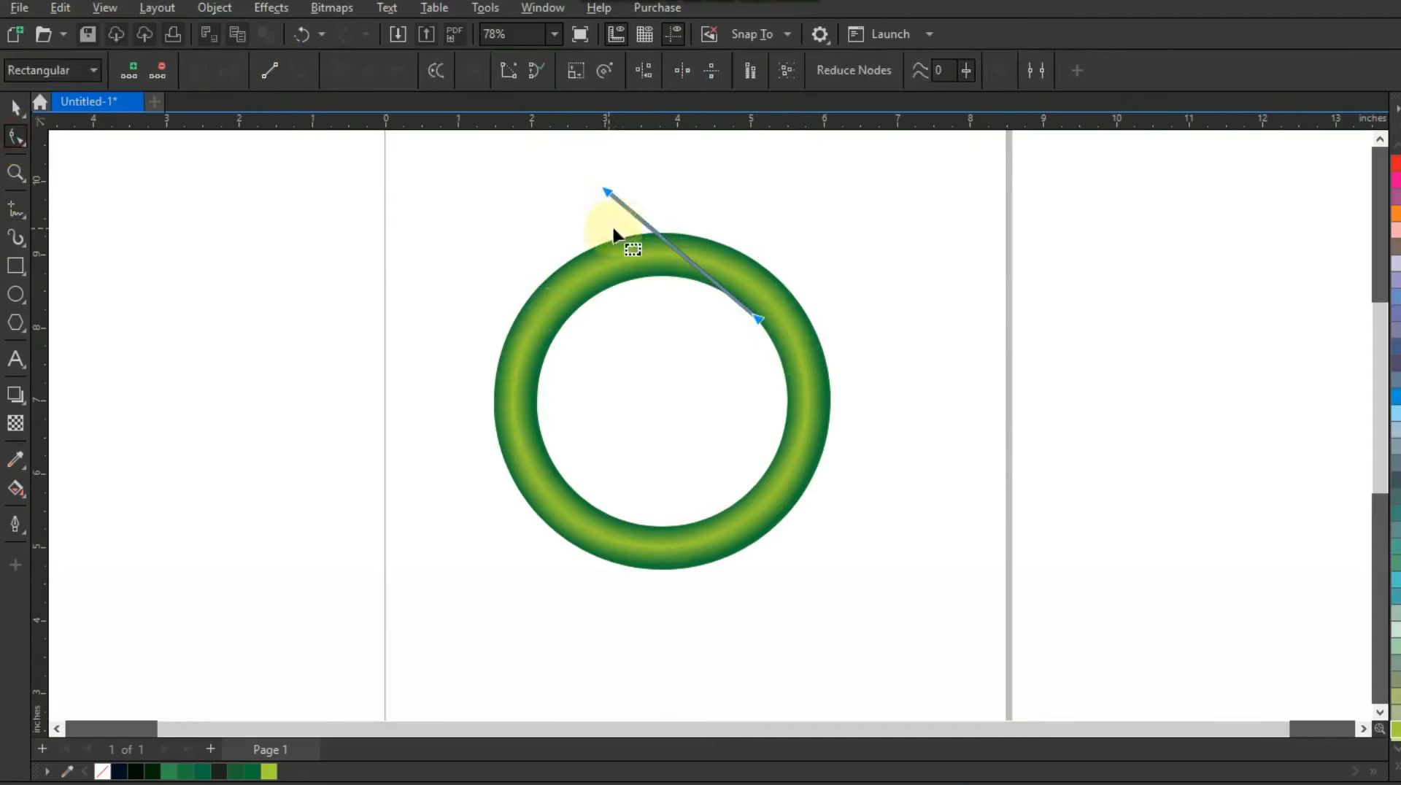
pyautogui.click(611, 171)
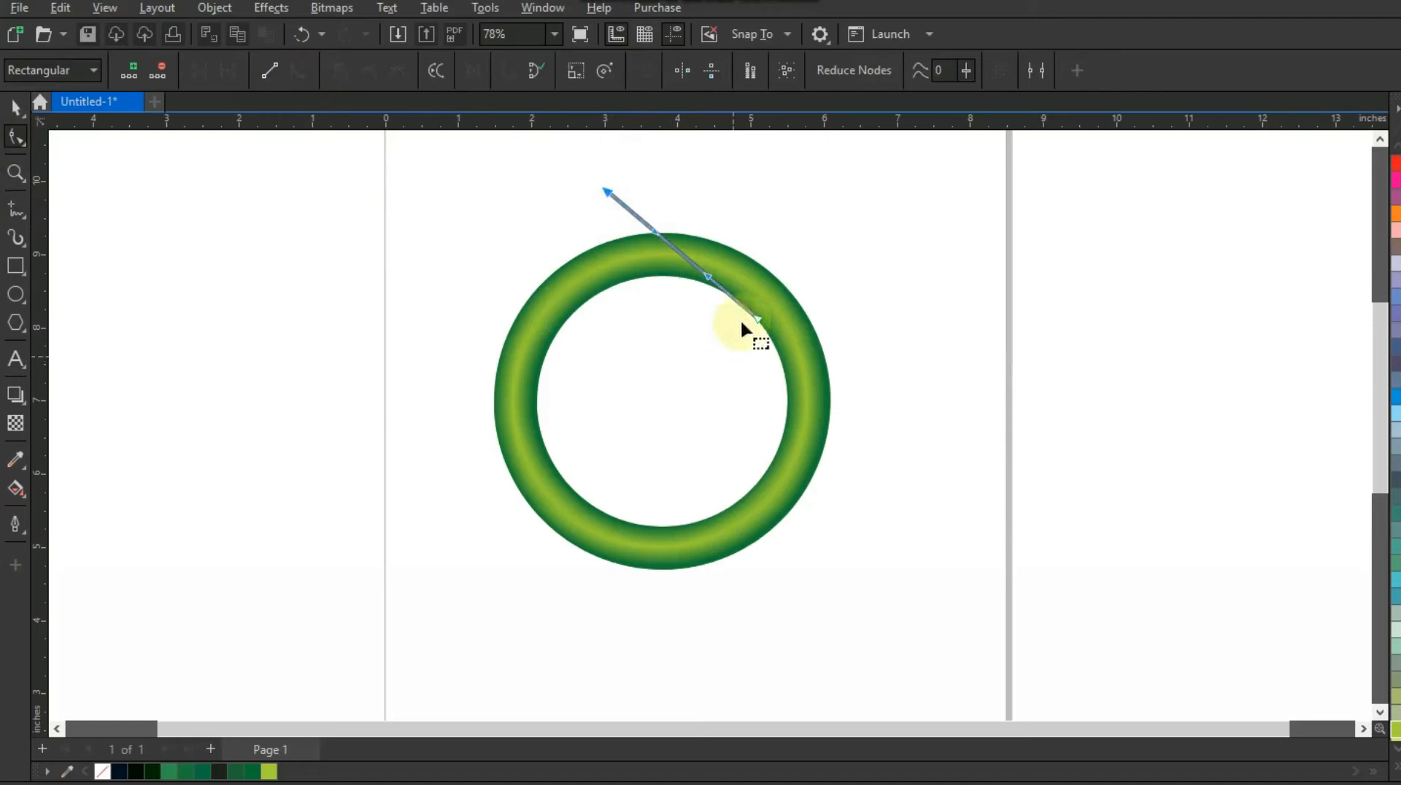
pyautogui.moveTo(713, 285); pyautogui.dragTo(683, 189)
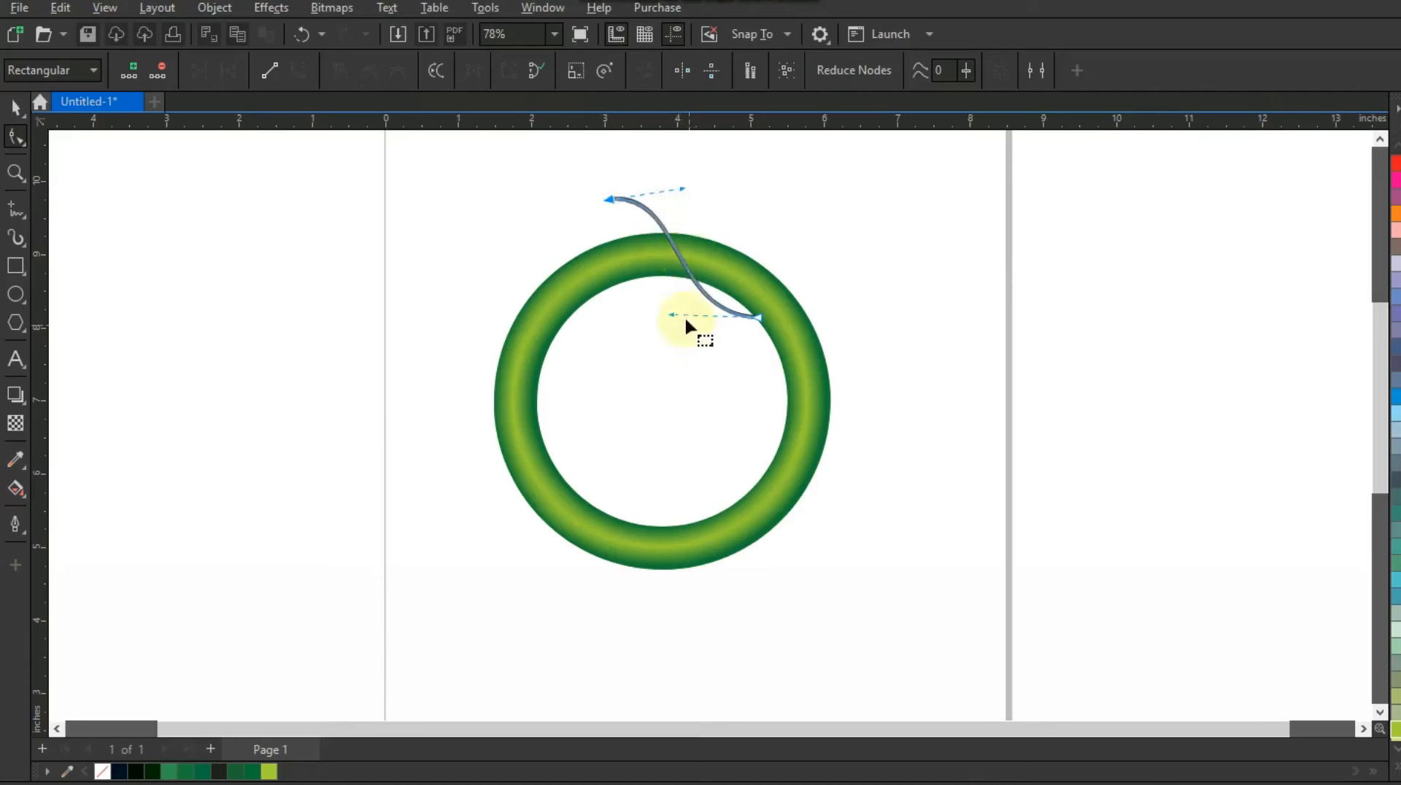
pyautogui.moveTo(669, 319); pyautogui.dragTo(659, 306)
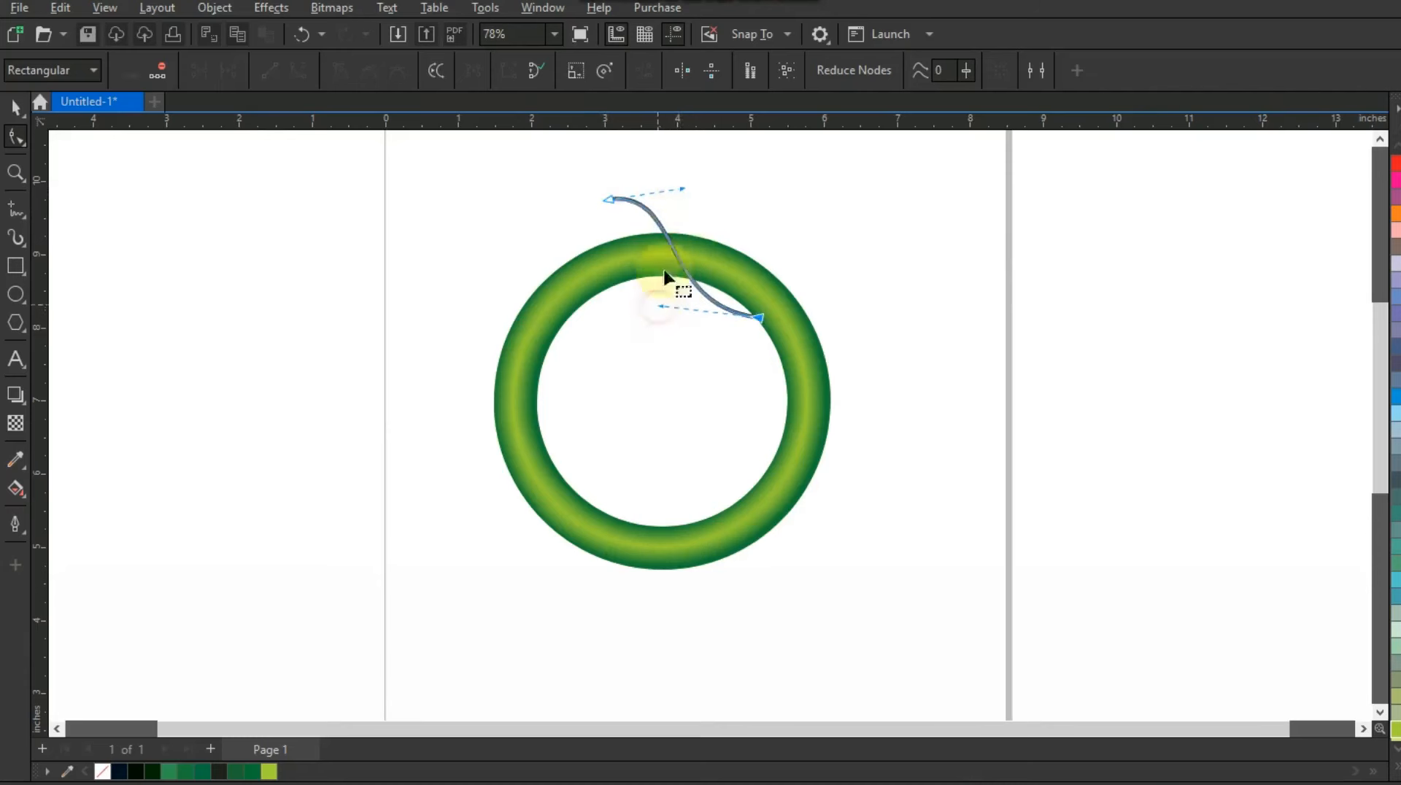
pyautogui.moveTo(686, 194); pyautogui.dragTo(695, 187)
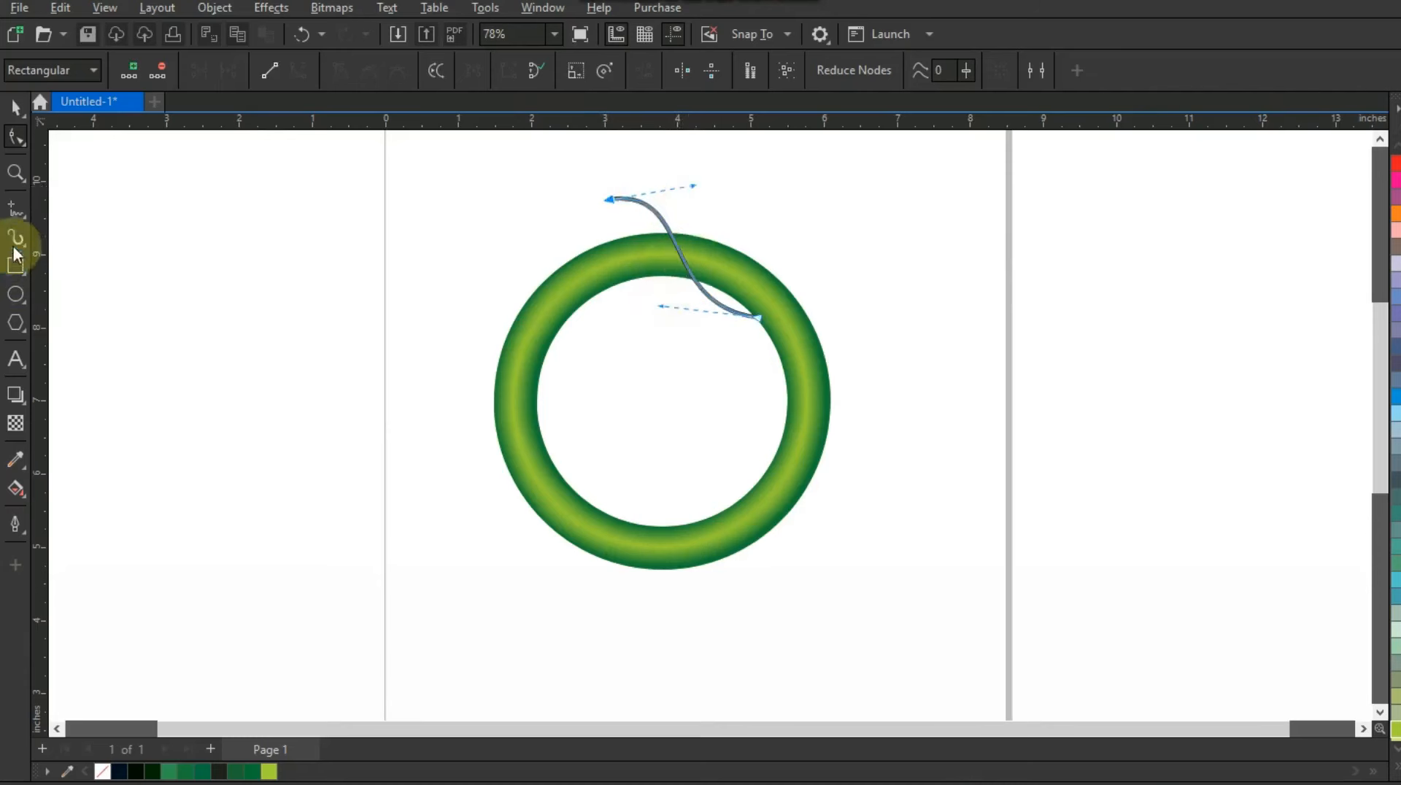
# Step: Close the S curve with a straight line joining its two end points
pyautogui.click(15, 212)
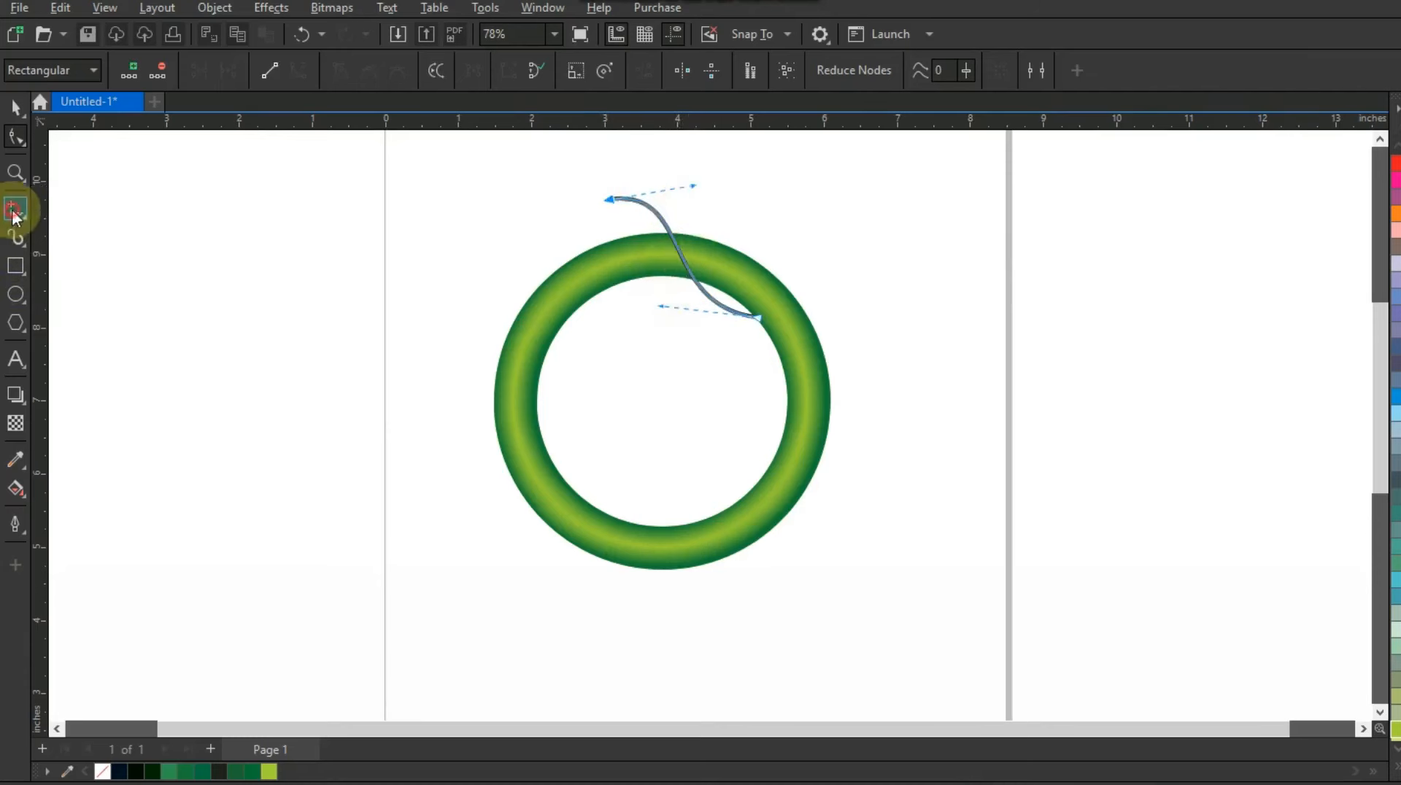
pyautogui.click(759, 317)
pyautogui.click(604, 195)
# Step: Convert the closing line to a curve and bow it outward to form a tapered ribbon across the ring
pyautogui.click(15, 137)
pyautogui.moveTo(555, 170); pyautogui.dragTo(775, 352)
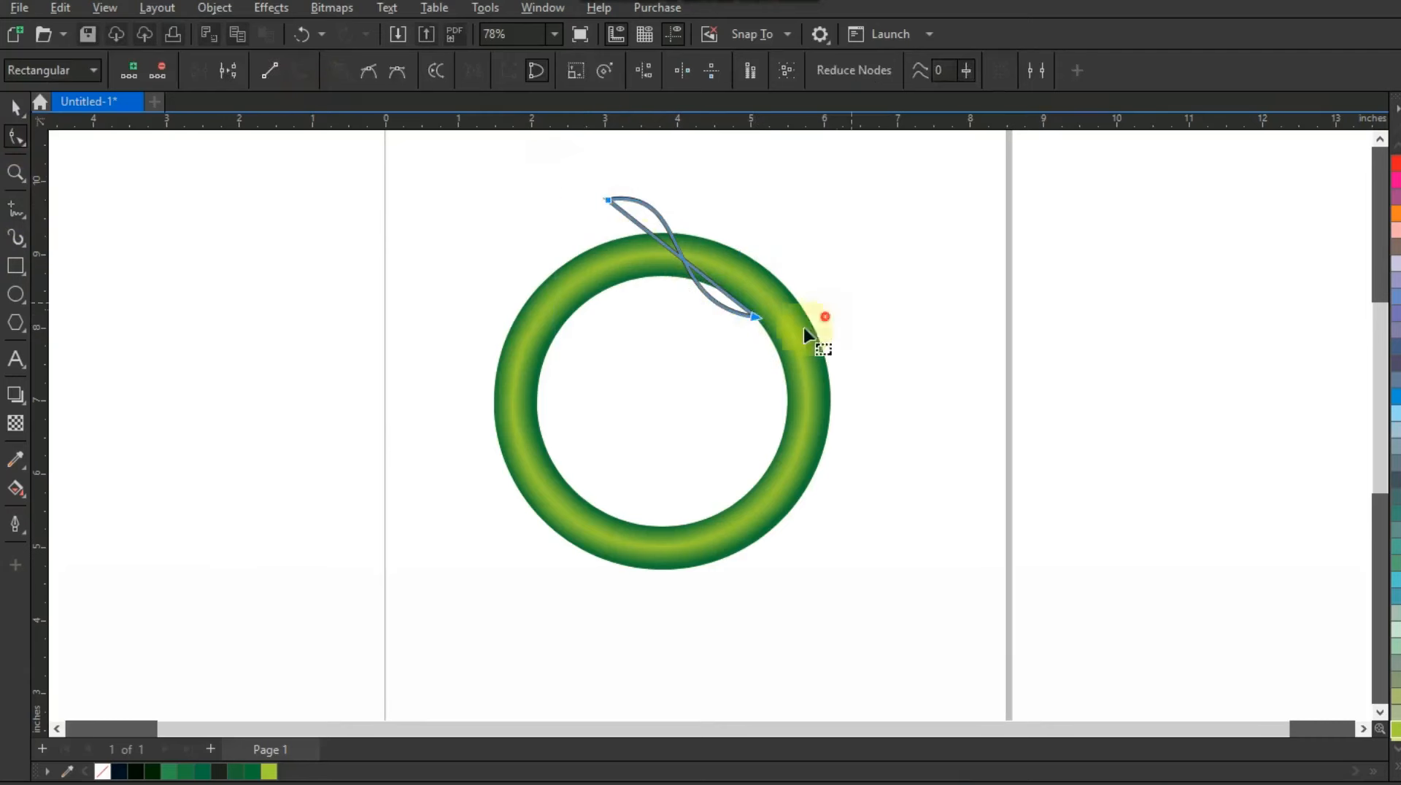
pyautogui.moveTo(655, 238); pyautogui.dragTo(708, 162)
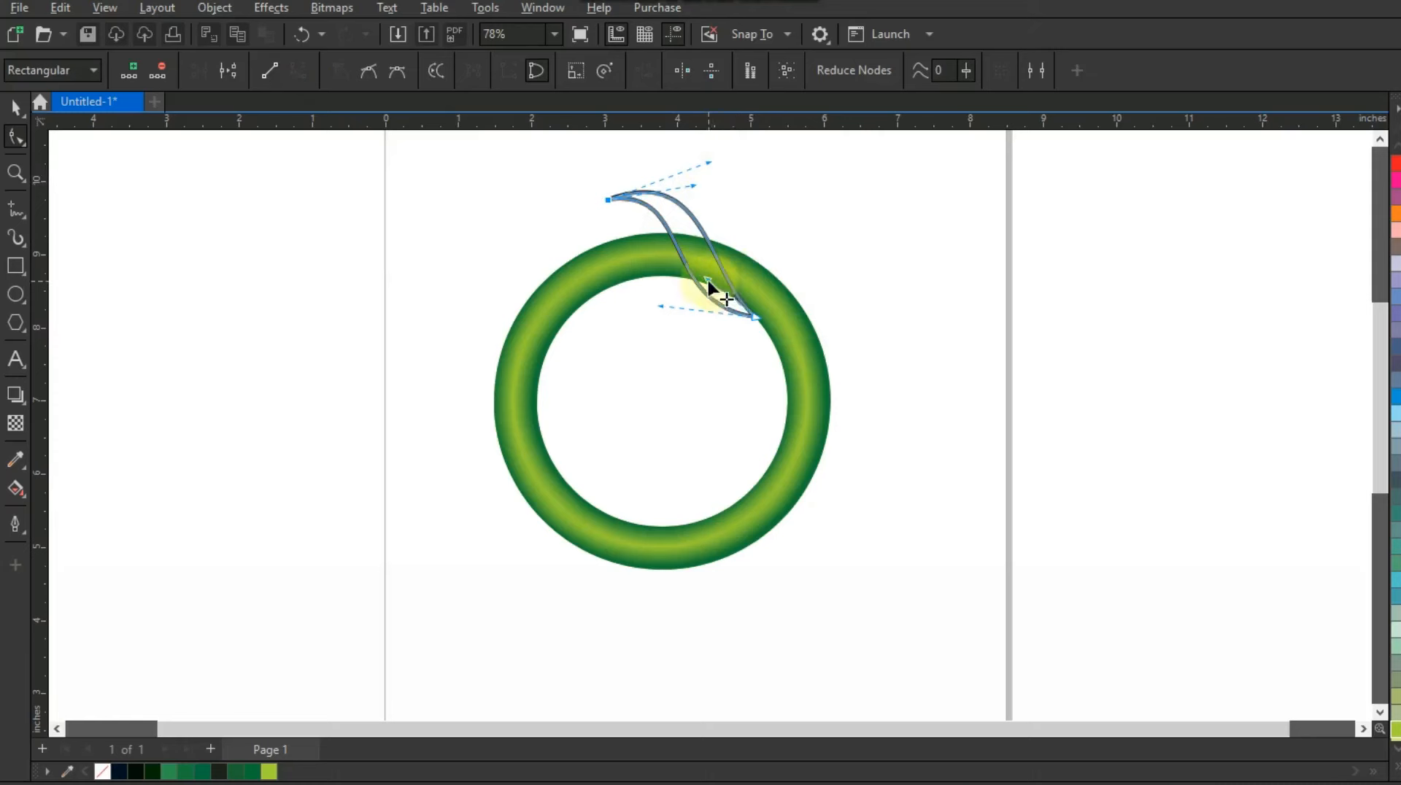
pyautogui.moveTo(708, 281); pyautogui.dragTo(703, 281)
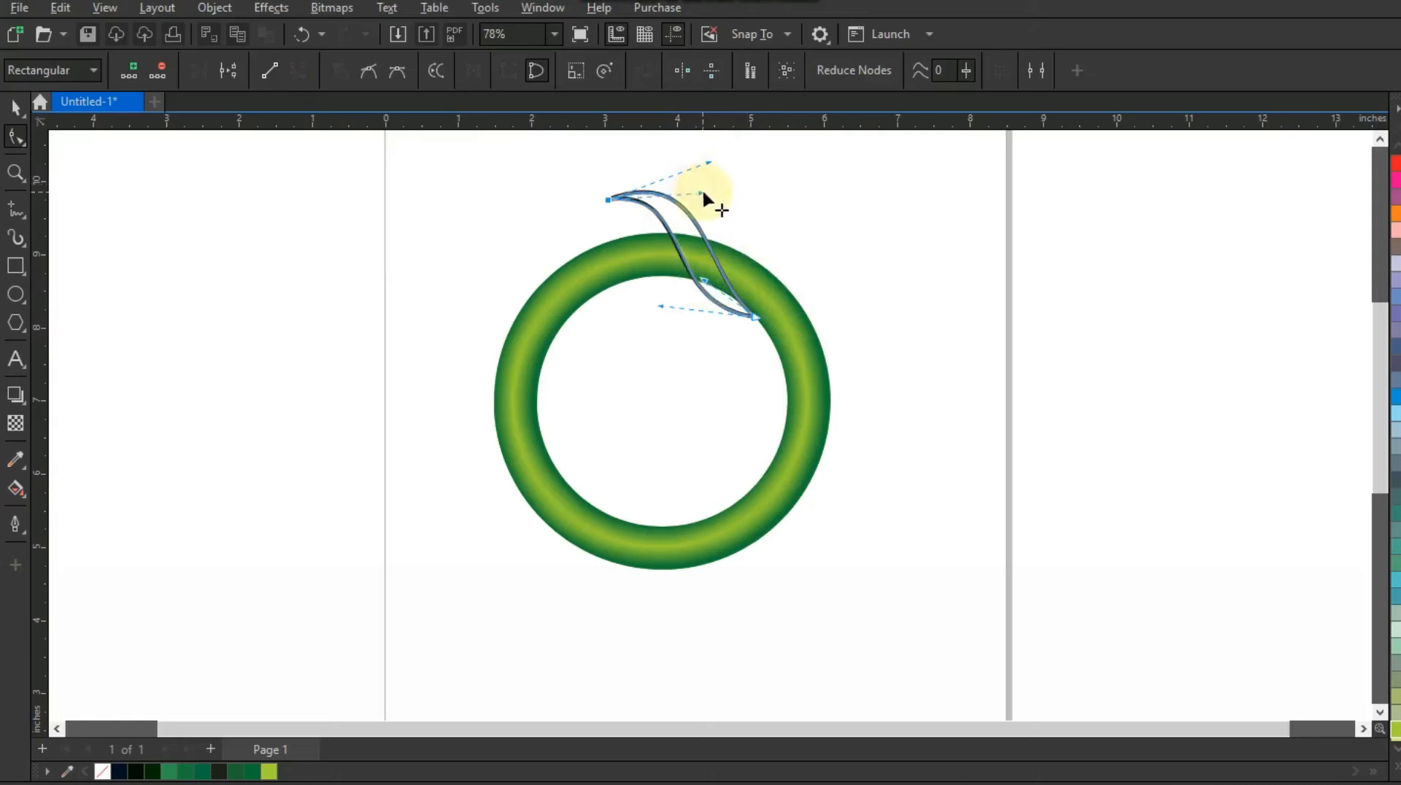
pyautogui.moveTo(695, 187); pyautogui.dragTo(720, 161)
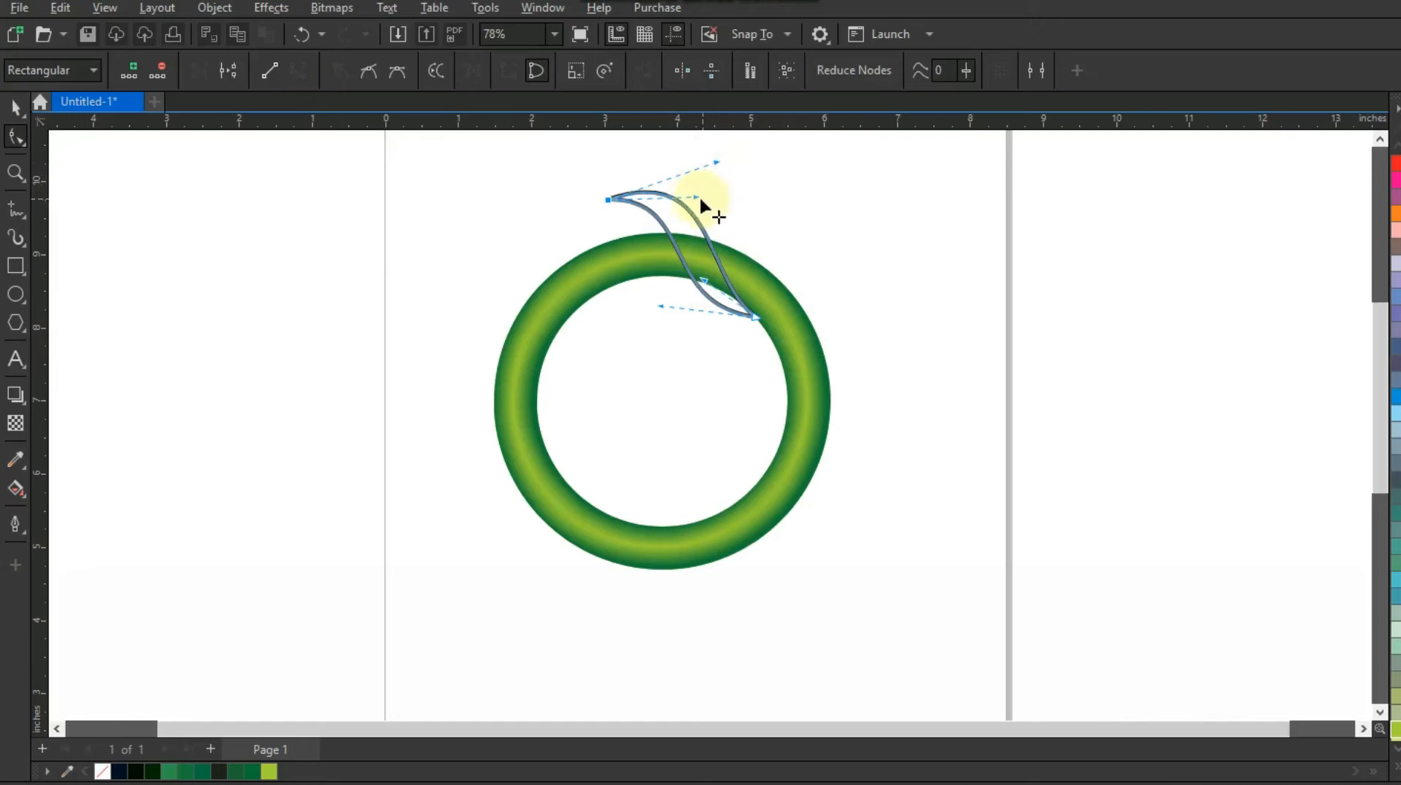
pyautogui.moveTo(700, 276); pyautogui.dragTo(698, 278)
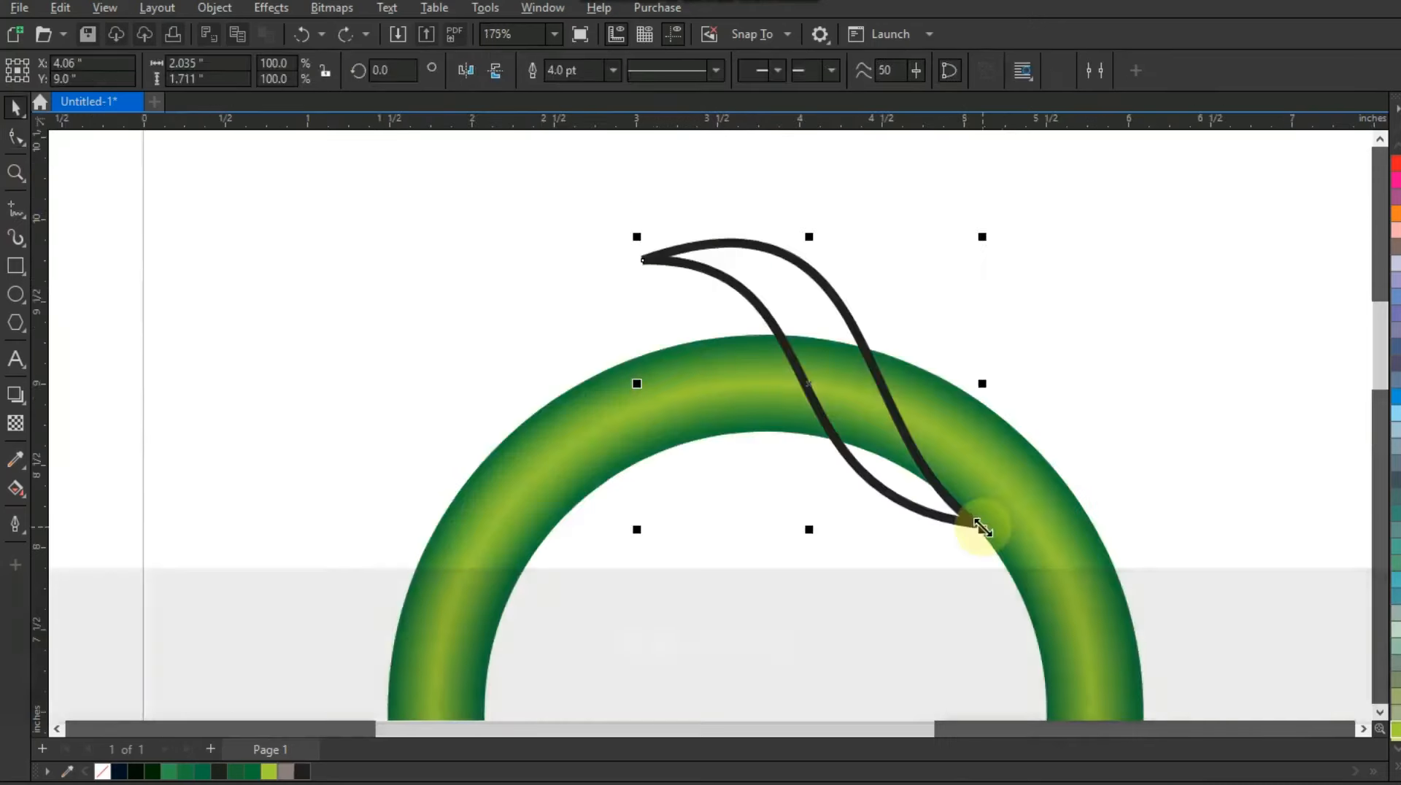
# Step: Give the ribbon a linear fountain fill running from dark green at its lower end to lime green at its upper end
pyautogui.click(251, 771)
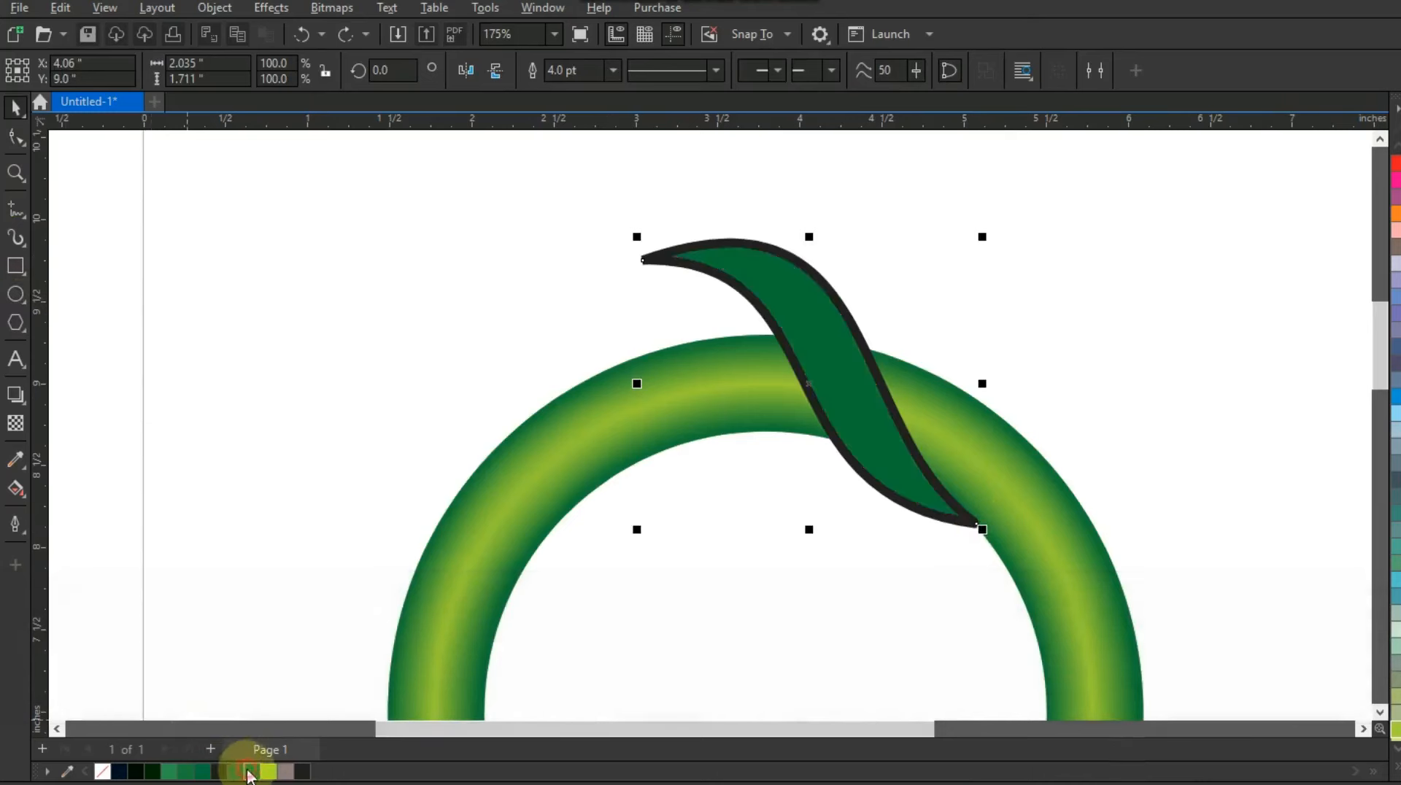
pyautogui.click(15, 487)
pyautogui.moveTo(846, 414); pyautogui.dragTo(768, 287)
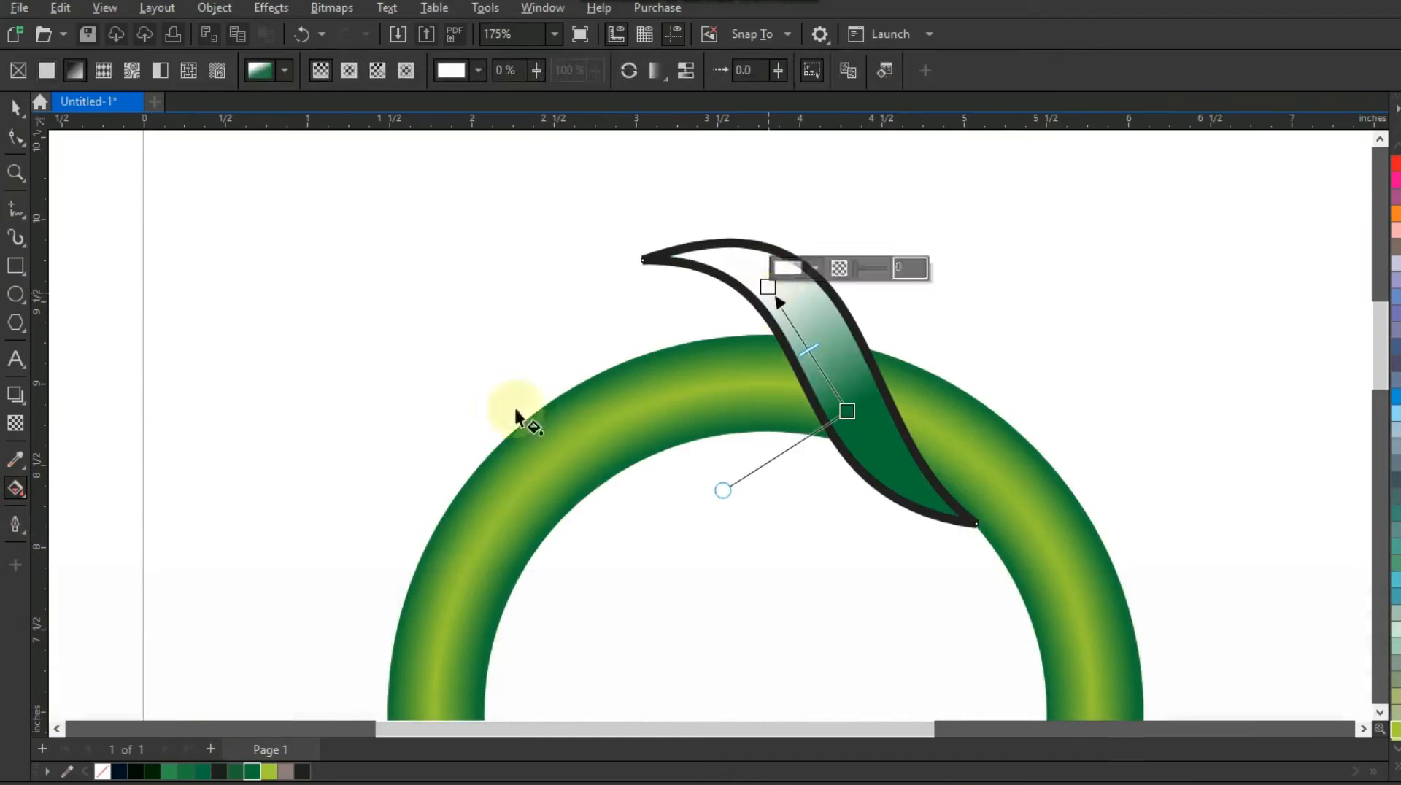
pyautogui.moveTo(325, 565); pyautogui.dragTo(743, 262)
pyautogui.moveTo(797, 338); pyautogui.dragTo(787, 327)
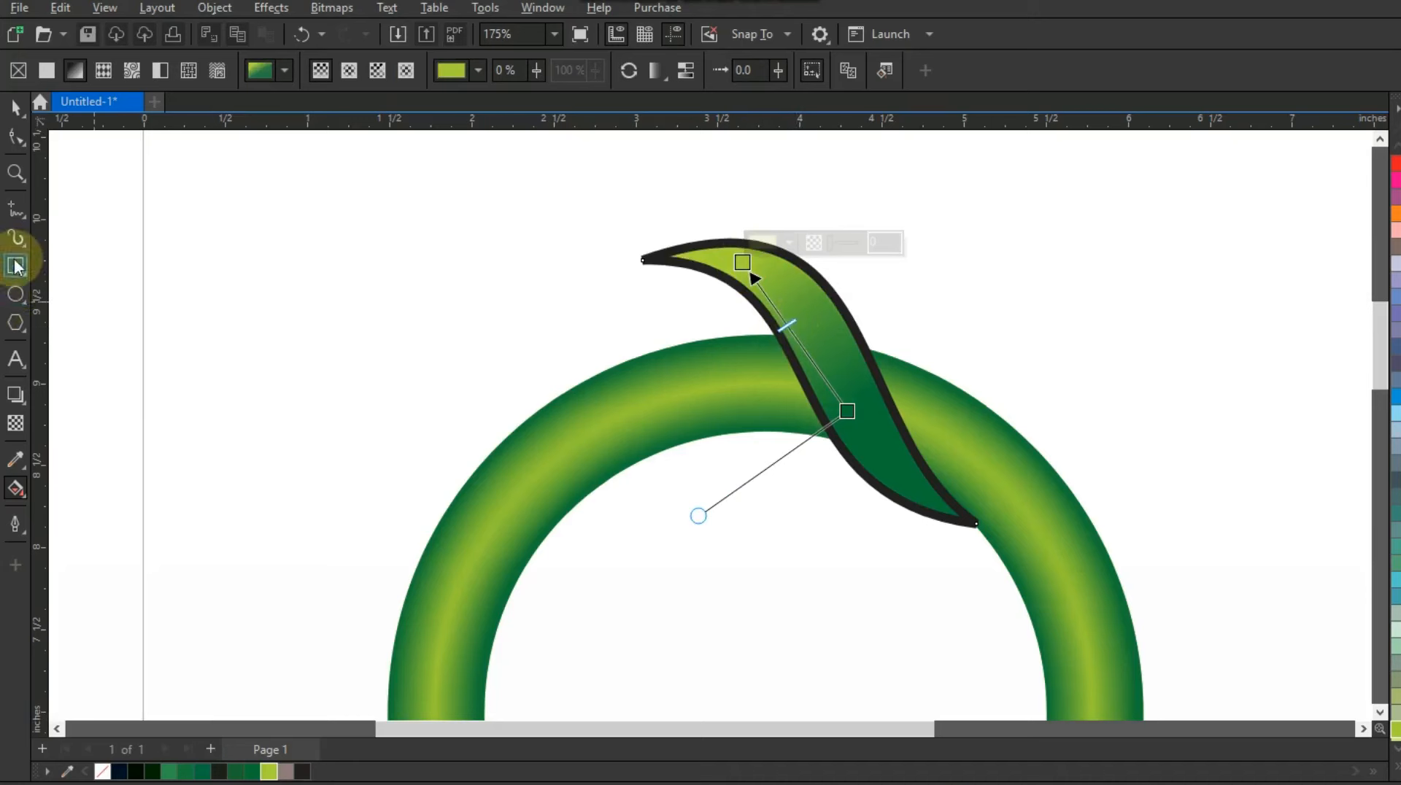
# Step: Draw an ellipse about 1.23 by 1.12 inches over the ribbon's upper end and Smart Fill the area between ribbon, ellipse and ring
pyautogui.click(15, 295)
pyautogui.moveTo(819, 413); pyautogui.dragTo(619, 232)
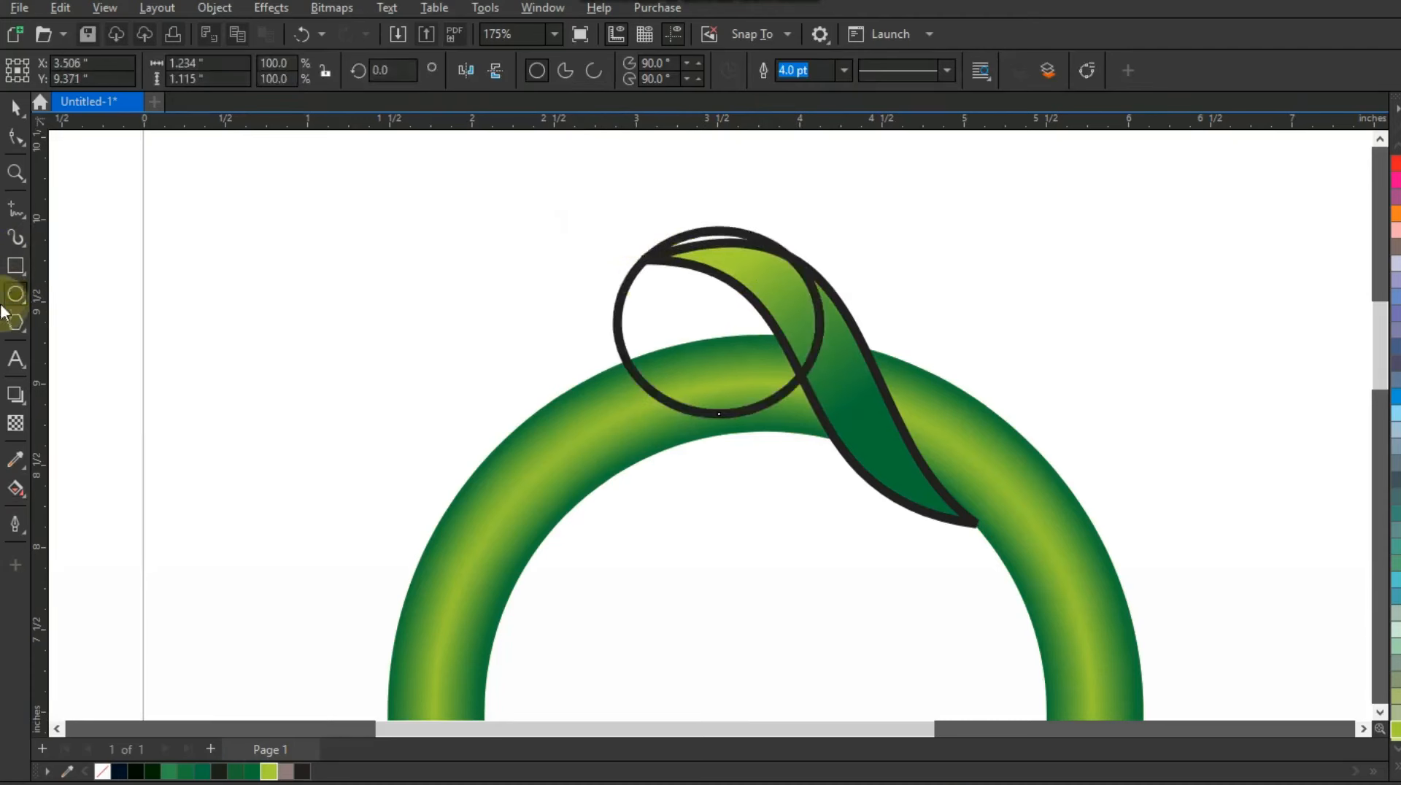
pyautogui.click(23, 504)
pyautogui.click(51, 512)
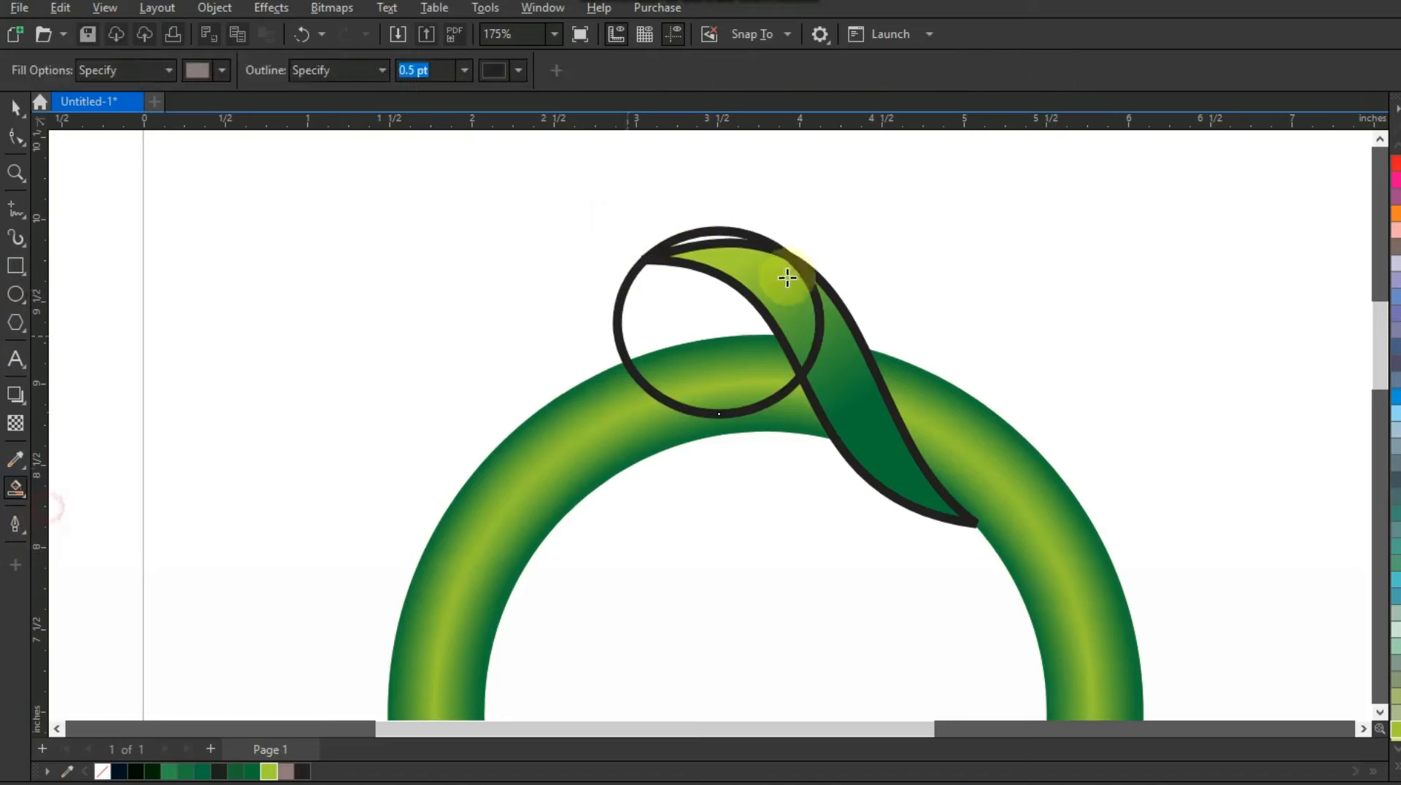
pyautogui.click(716, 303)
# Step: Delete the helper ellipse around the ribbon's upper end
pyautogui.click(15, 106)
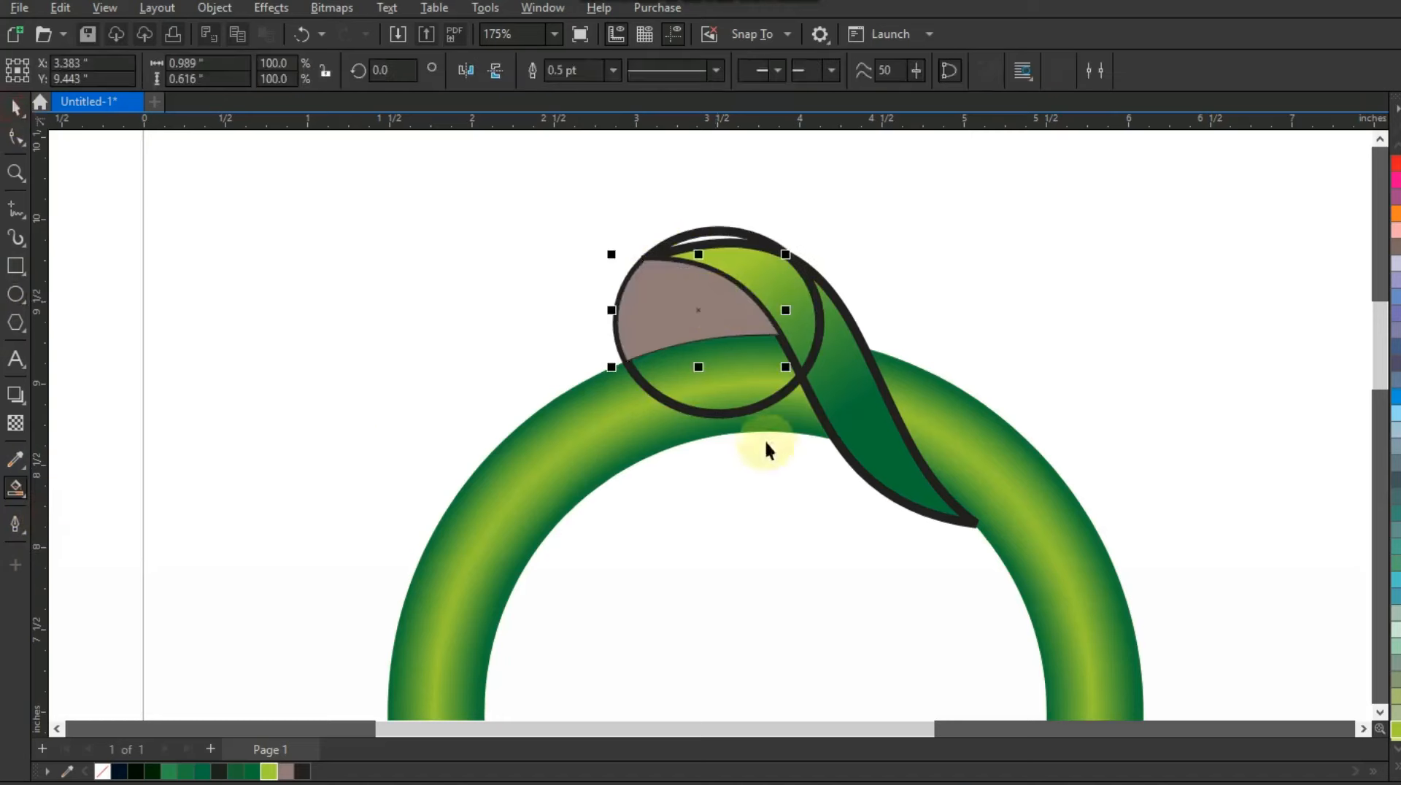
pyautogui.click(737, 406)
pyautogui.press('Delete')
# Step: Give the back fold of the ribbon a linear fountain fill from dark green near the ribbon to lime green at its outer edge
pyautogui.click(698, 306)
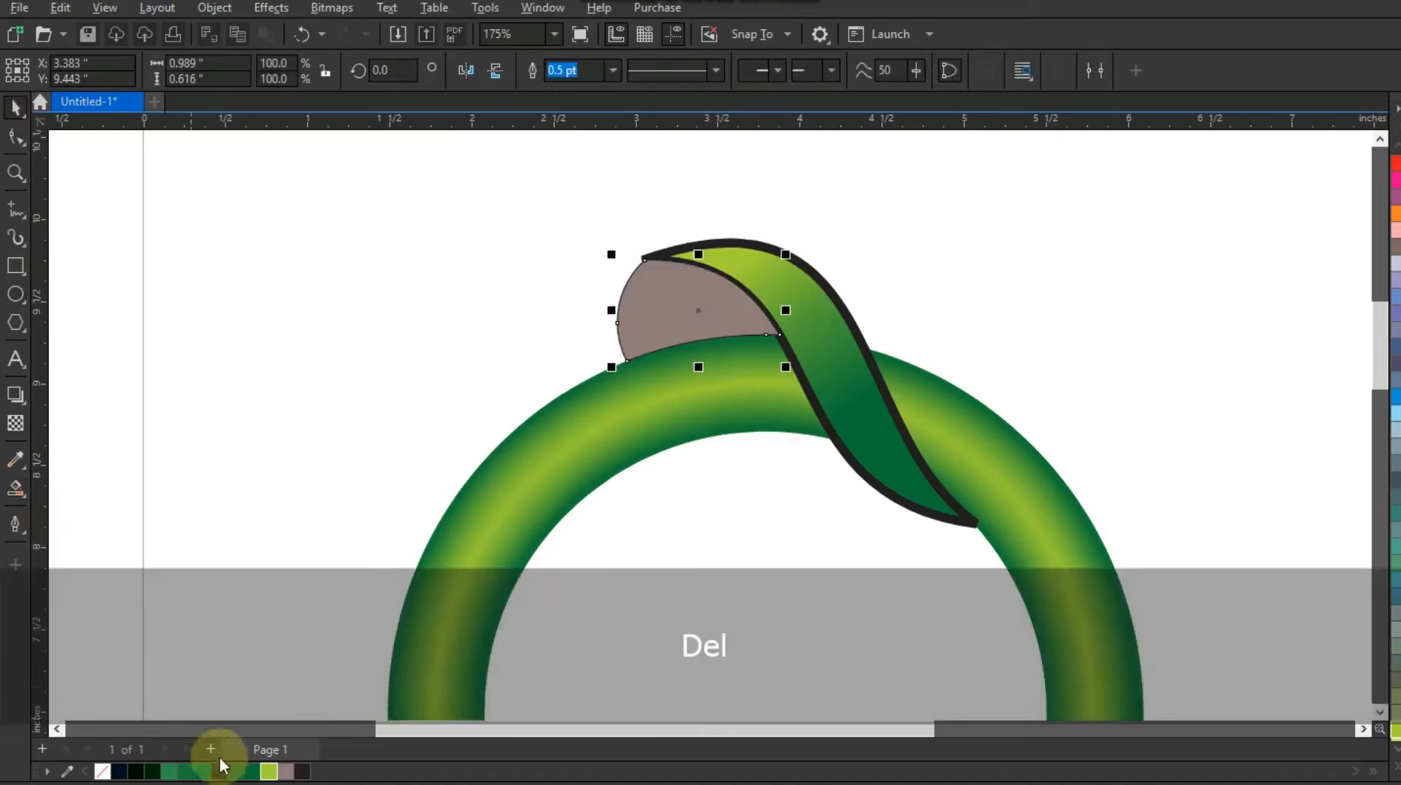
pyautogui.click(252, 772)
pyautogui.press('g')
pyautogui.moveTo(705, 337); pyautogui.dragTo(605, 275)
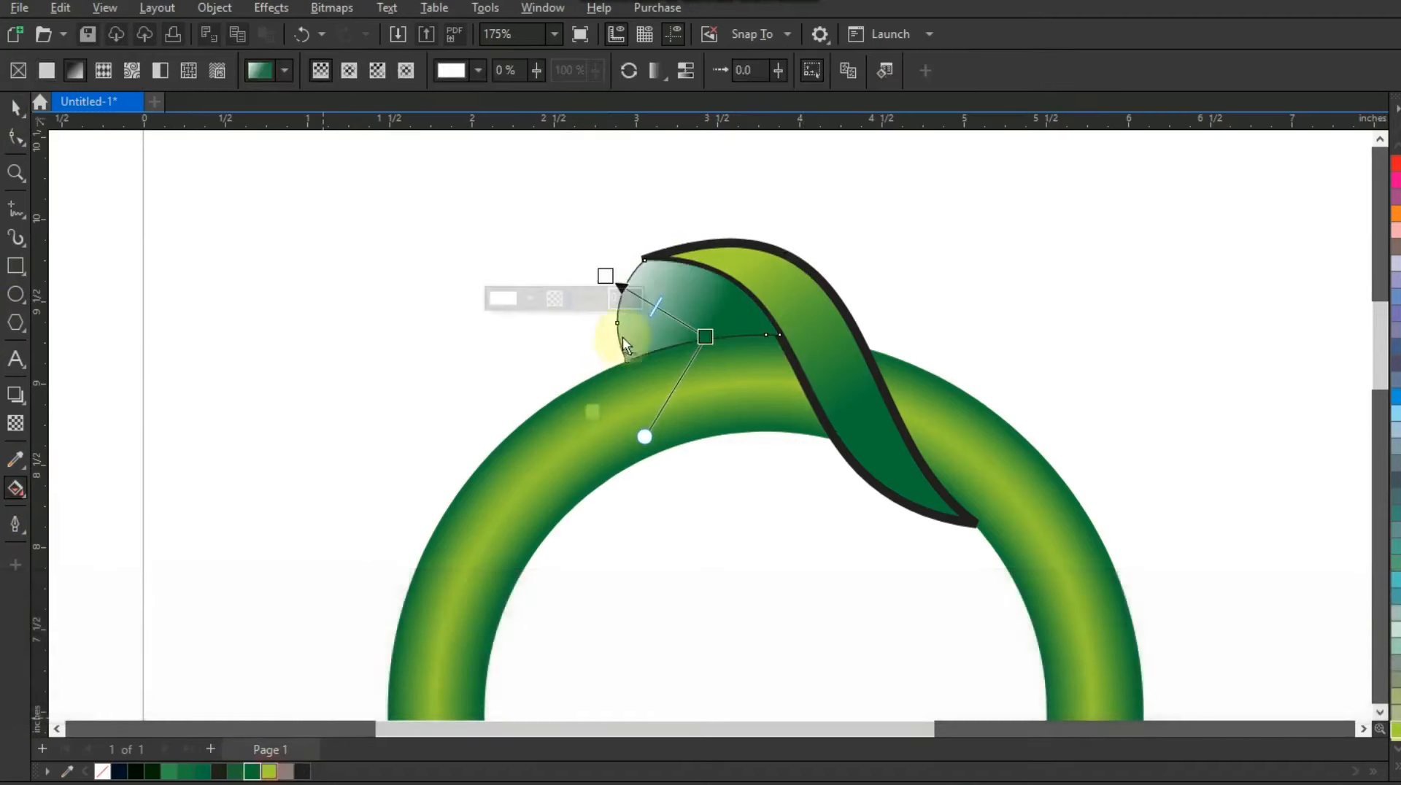
pyautogui.moveTo(606, 280); pyautogui.dragTo(603, 277)
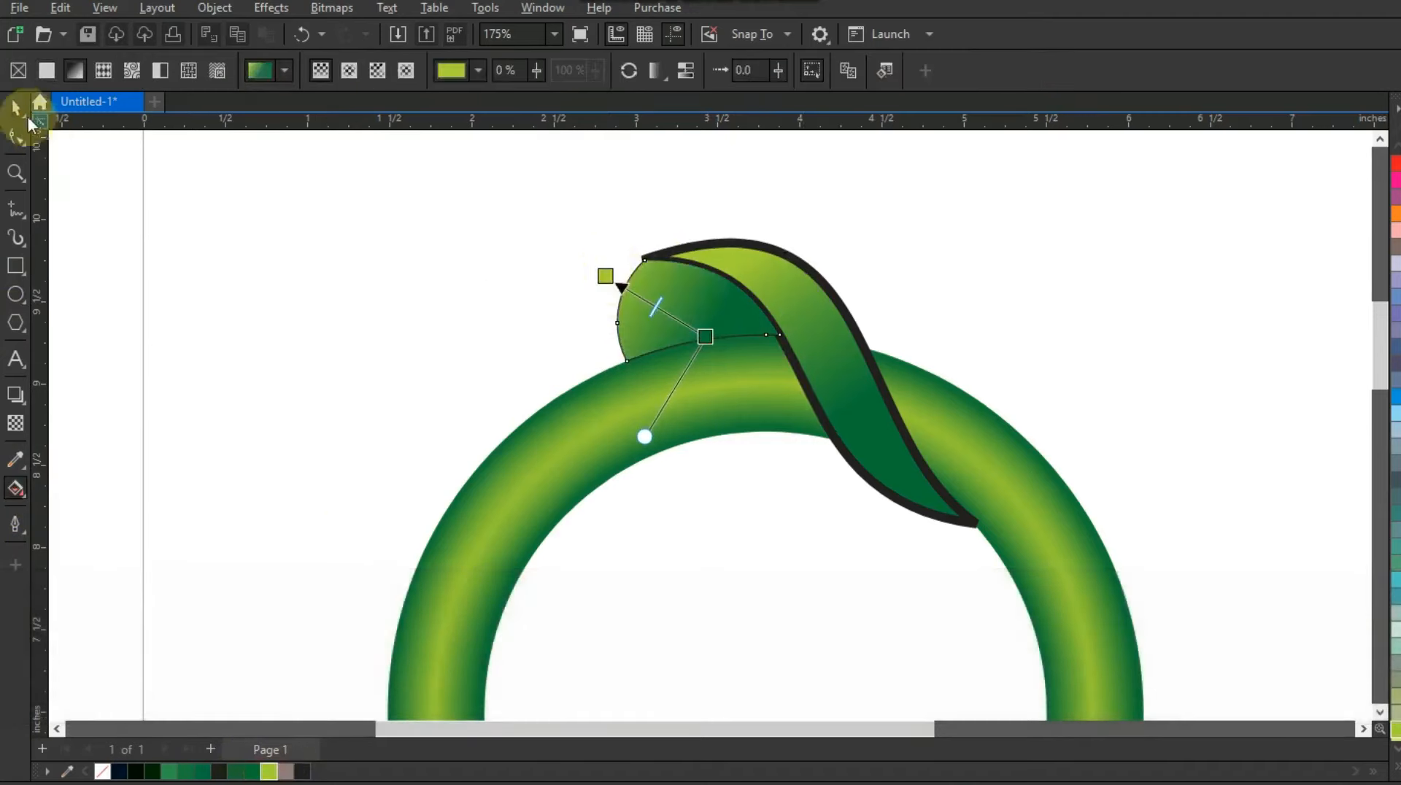
# Step: Remove the outlines from the ribbon and its back fold and group the two pieces
pyautogui.click(15, 108)
pyautogui.keyDown('shift'); pyautogui.click(793, 270); pyautogui.keyUp('shift')
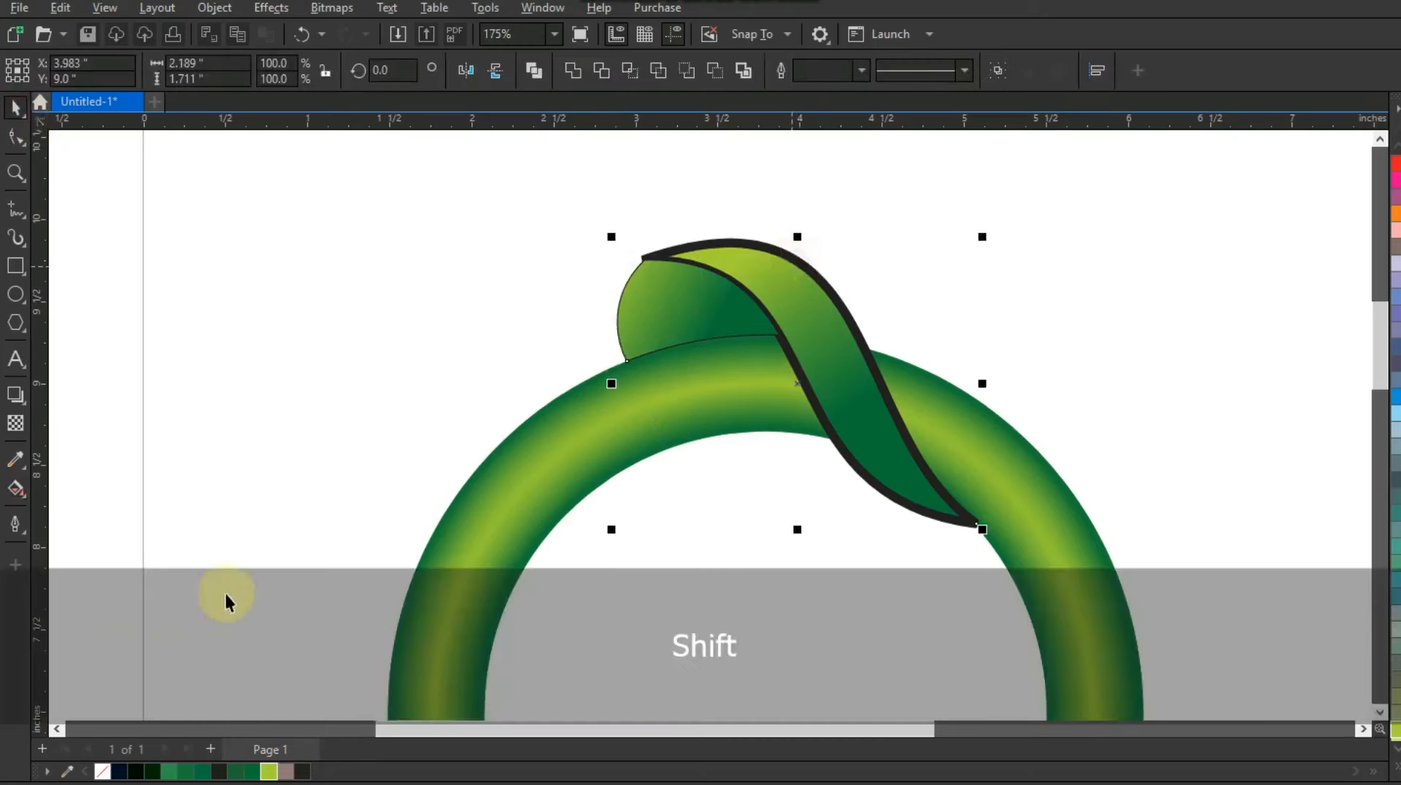
pyautogui.rightClick(103, 772)
pyautogui.scroll(-3, 924, 240)
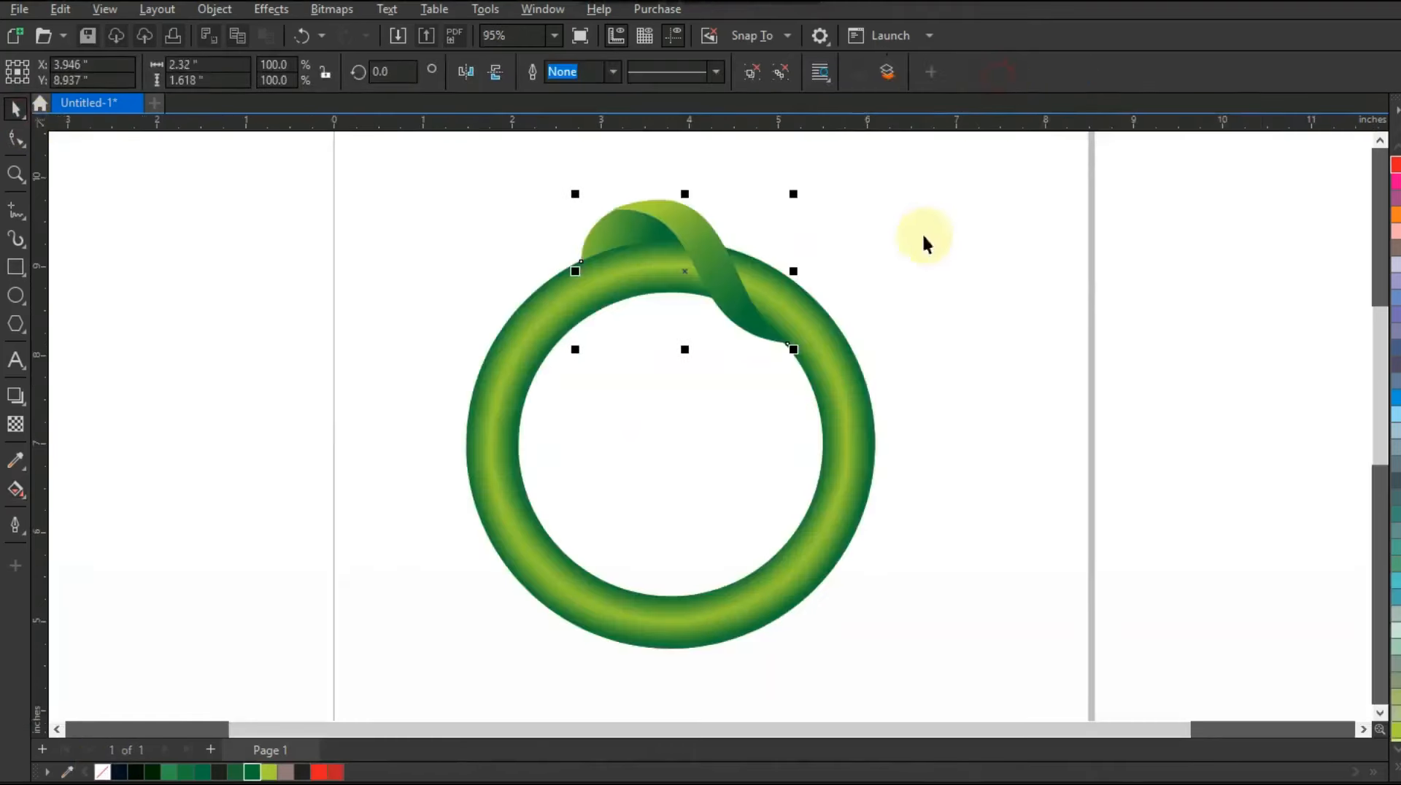
# Step: Draw a circle about 0.2 inches wide beside the page, fill it red and remove its outline
pyautogui.click(15, 295)
pyautogui.moveTo(127, 339); pyautogui.dragTo(130, 342)
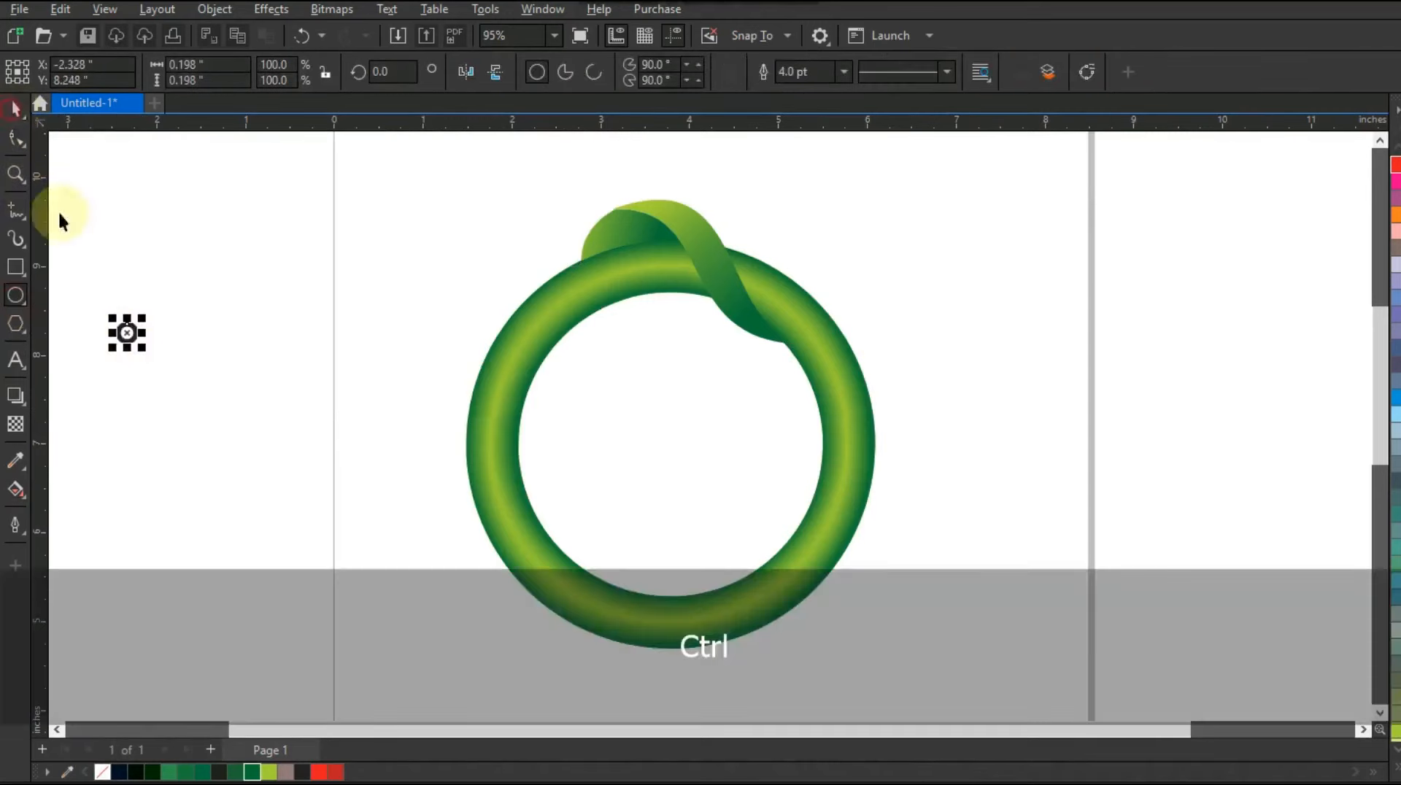
pyautogui.click(319, 772)
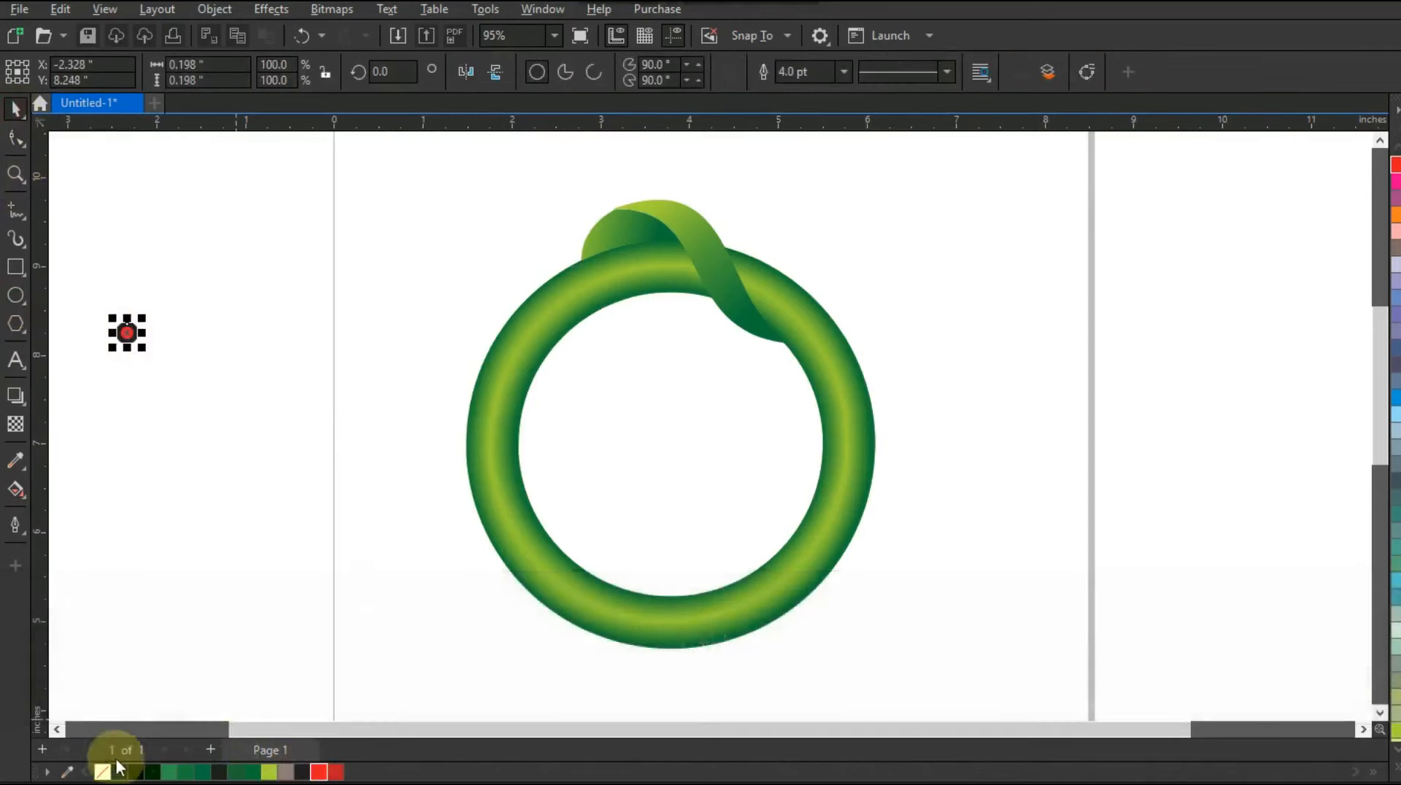
pyautogui.rightClick(104, 771)
# Step: Align the small red circle to the ring's centre horizontally and vertically, and clear the selection
pyautogui.keyDown('shift'); pyautogui.click(667, 615); pyautogui.keyUp('shift')
pyautogui.press('c')
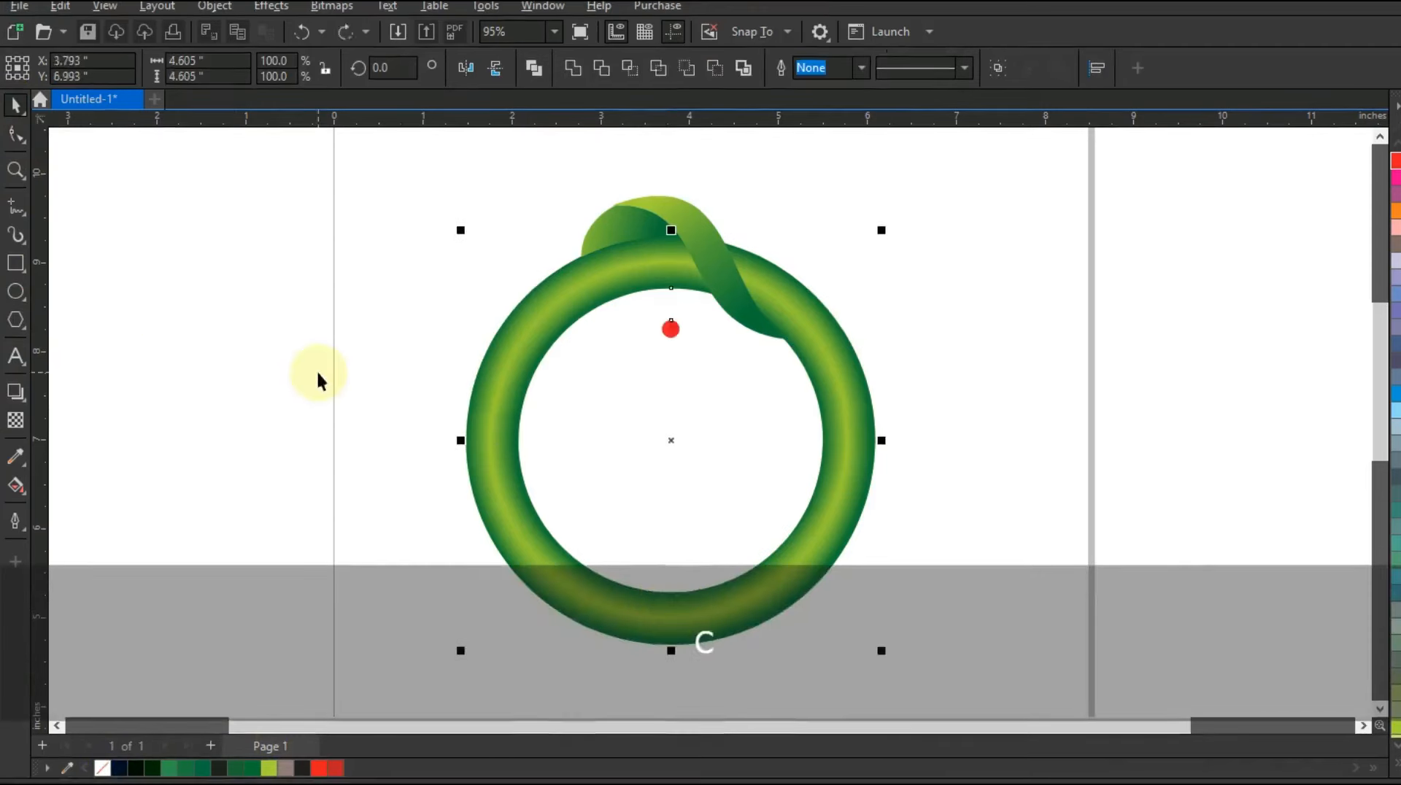
pyautogui.press('e')
pyautogui.click(317, 370)
# Step: Select the ribbon group and move its rotation centre onto the red circle at the ring's centre
pyautogui.moveTo(541, 174); pyautogui.dragTo(785, 356)
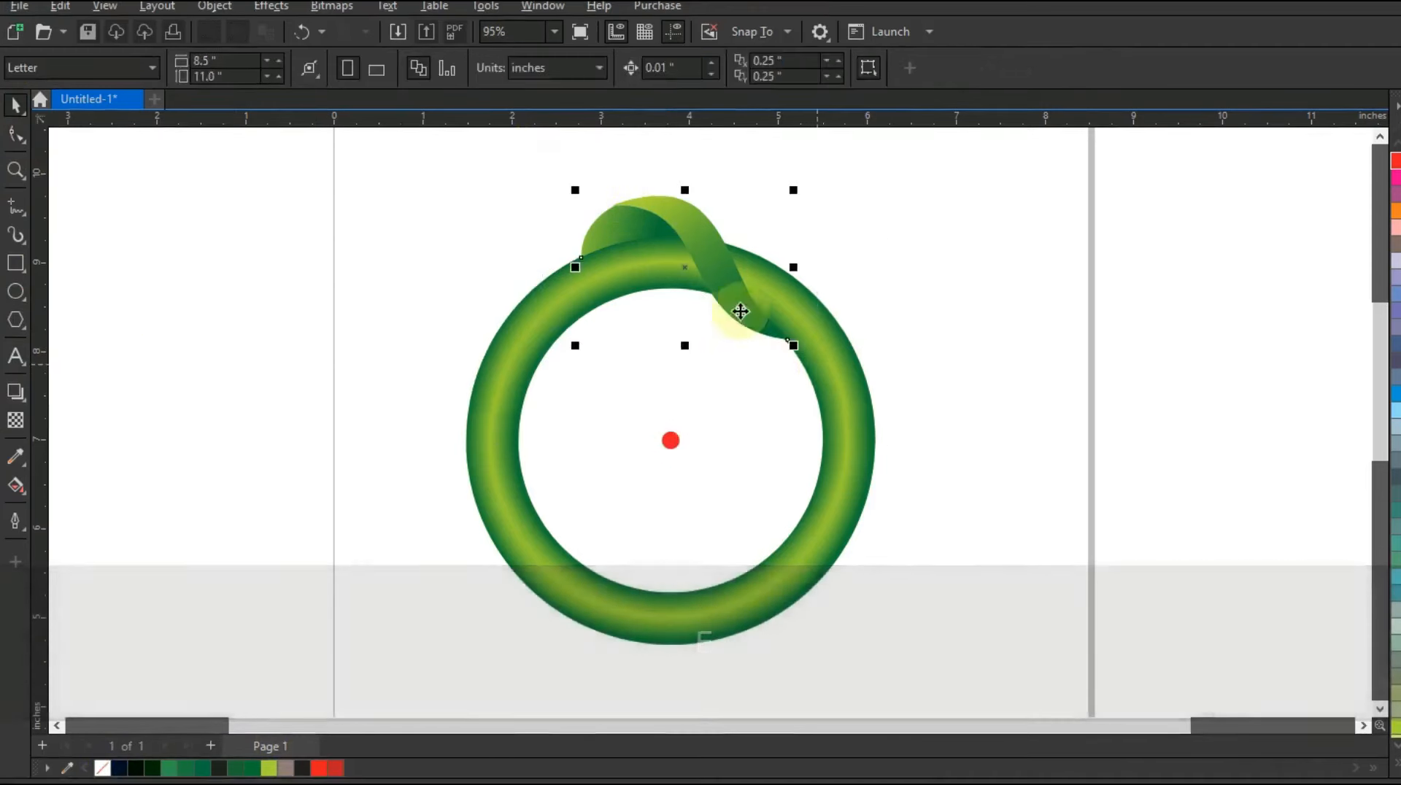
pyautogui.click(685, 272)
pyautogui.moveTo(686, 272); pyautogui.dragTo(676, 427)
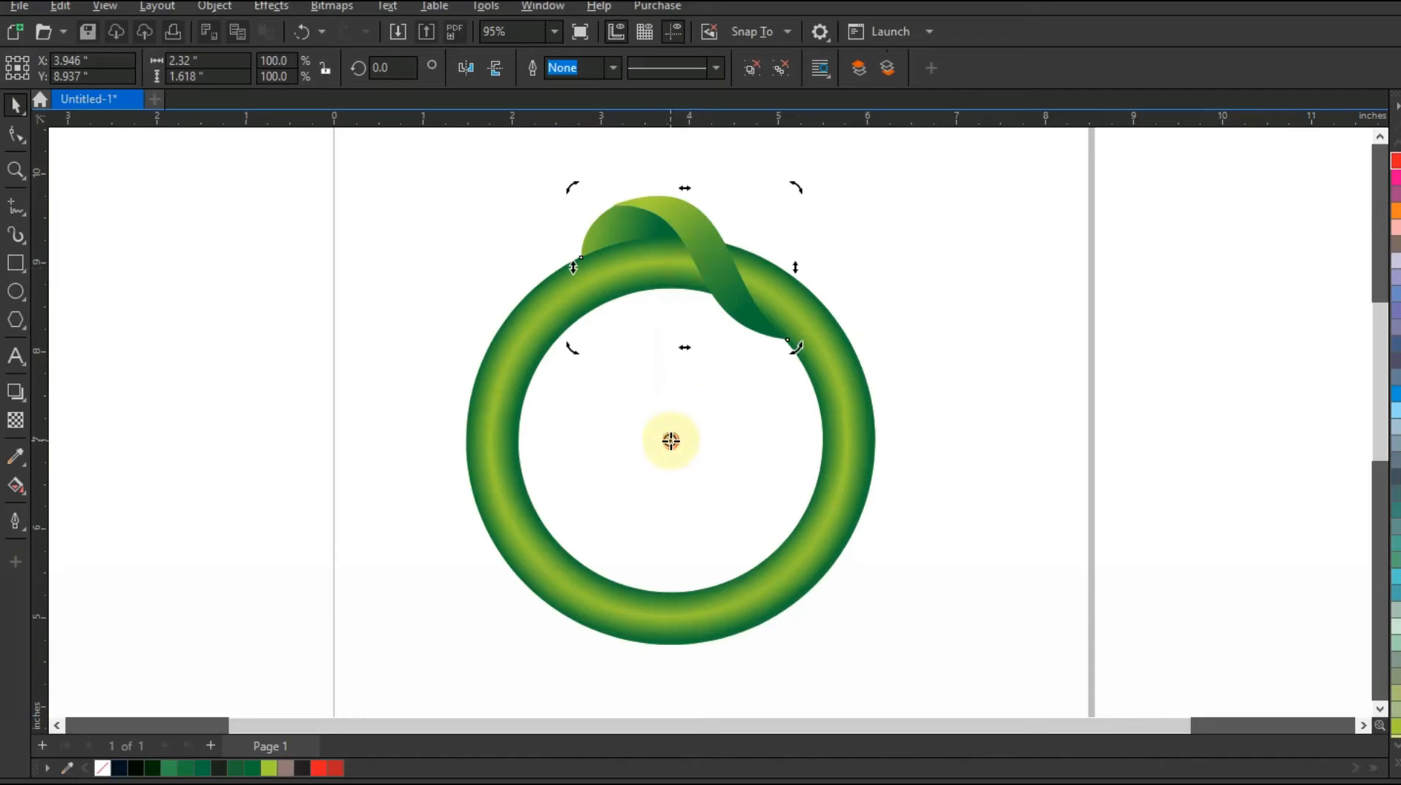
# Step: Rotate copies of the ribbon group about the ring's centre until eight evenly spaced wraps cover the whole ring
pyautogui.scroll(-2, 605, 334)
pyautogui.moveTo(713, 254); pyautogui.dragTo(755, 358)
pyautogui.moveTo(738, 275); pyautogui.dragTo(759, 377)
pyautogui.moveTo(768, 333); pyautogui.dragTo(540, 399)
# Step: Delete the red circle marking the ring's centre
pyautogui.click(743, 549)
pyautogui.click(638, 388)
pyautogui.press('Delete')
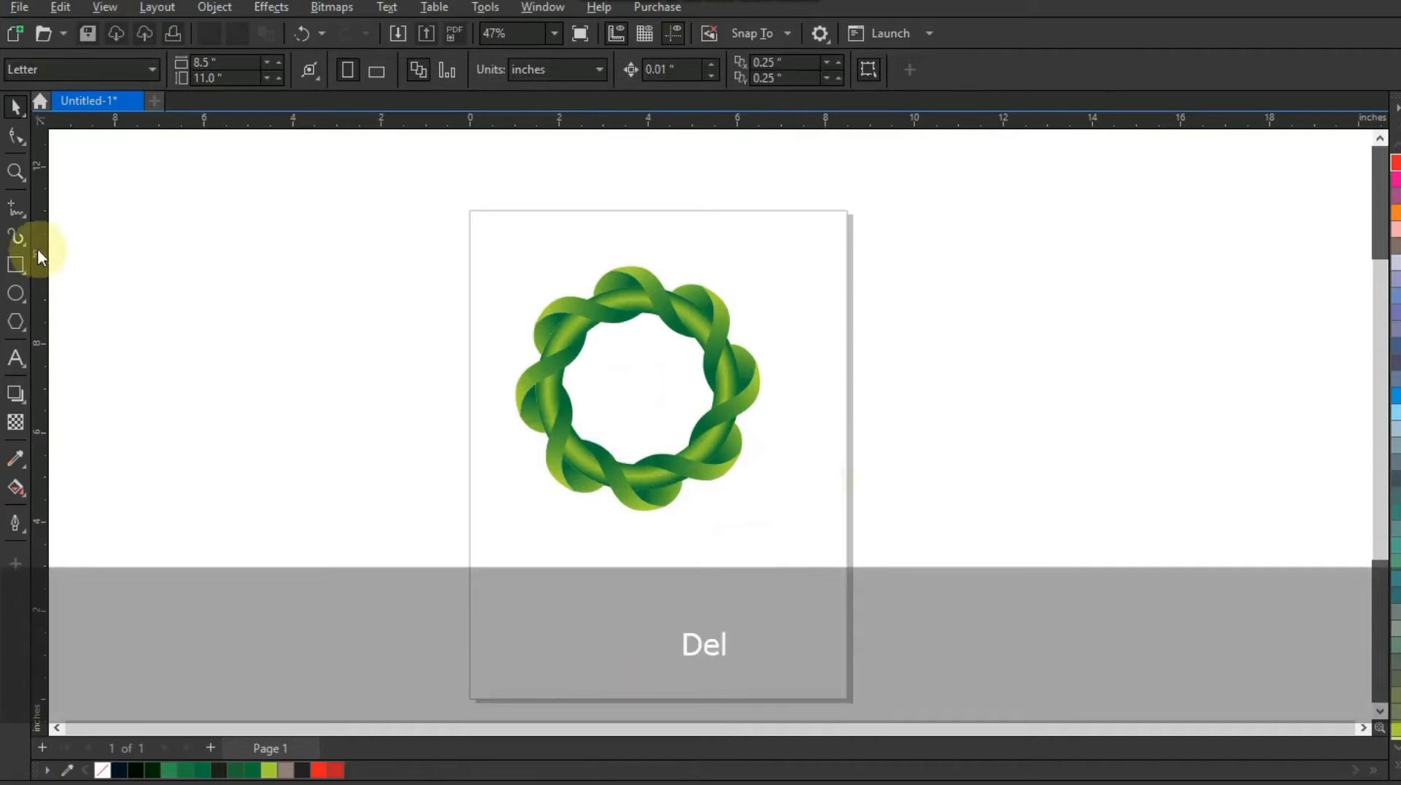
# Step: Inspect the finished twisted wreath up close and in a full-screen preview
pyautogui.click(16, 172)
pyautogui.moveTo(447, 231); pyautogui.dragTo(833, 552)
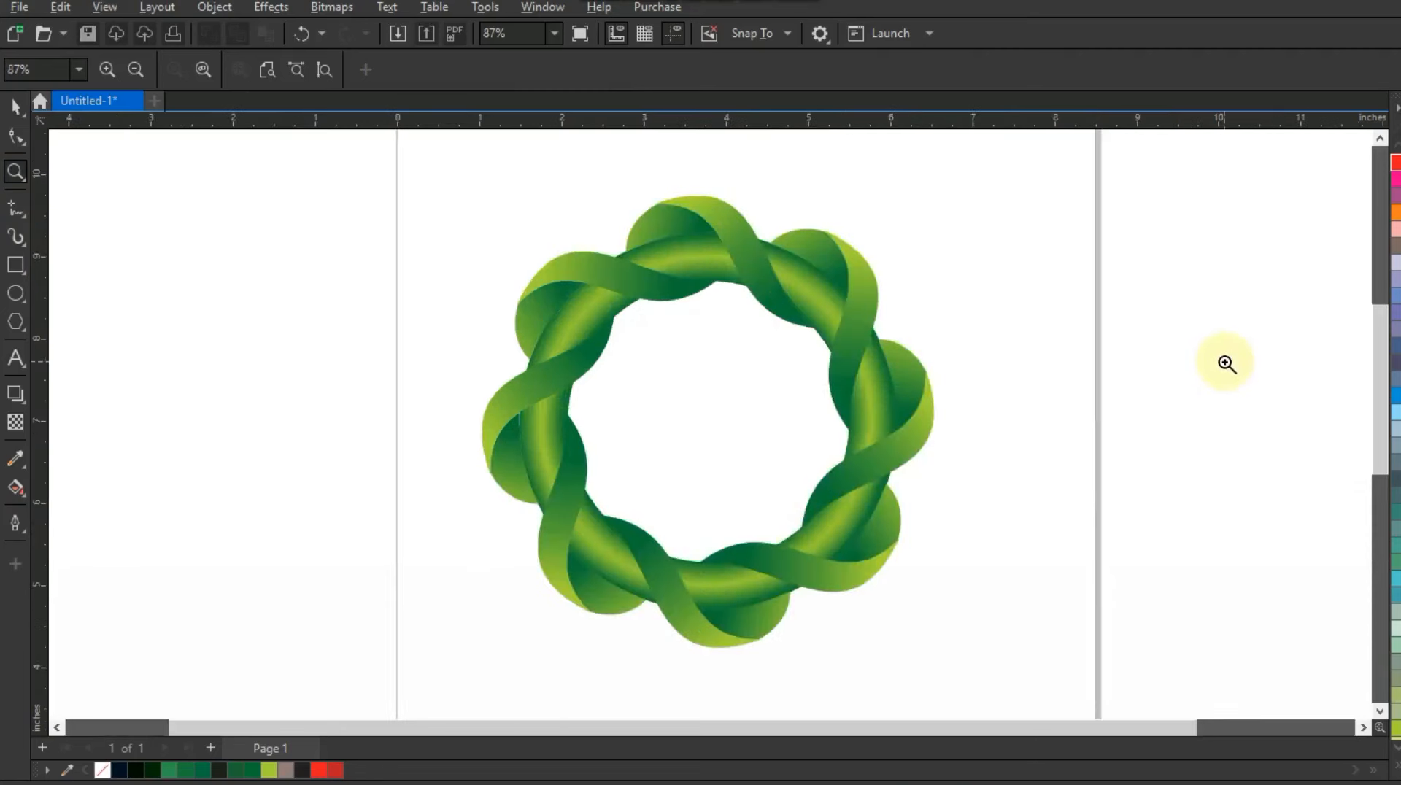
pyautogui.press('F9')
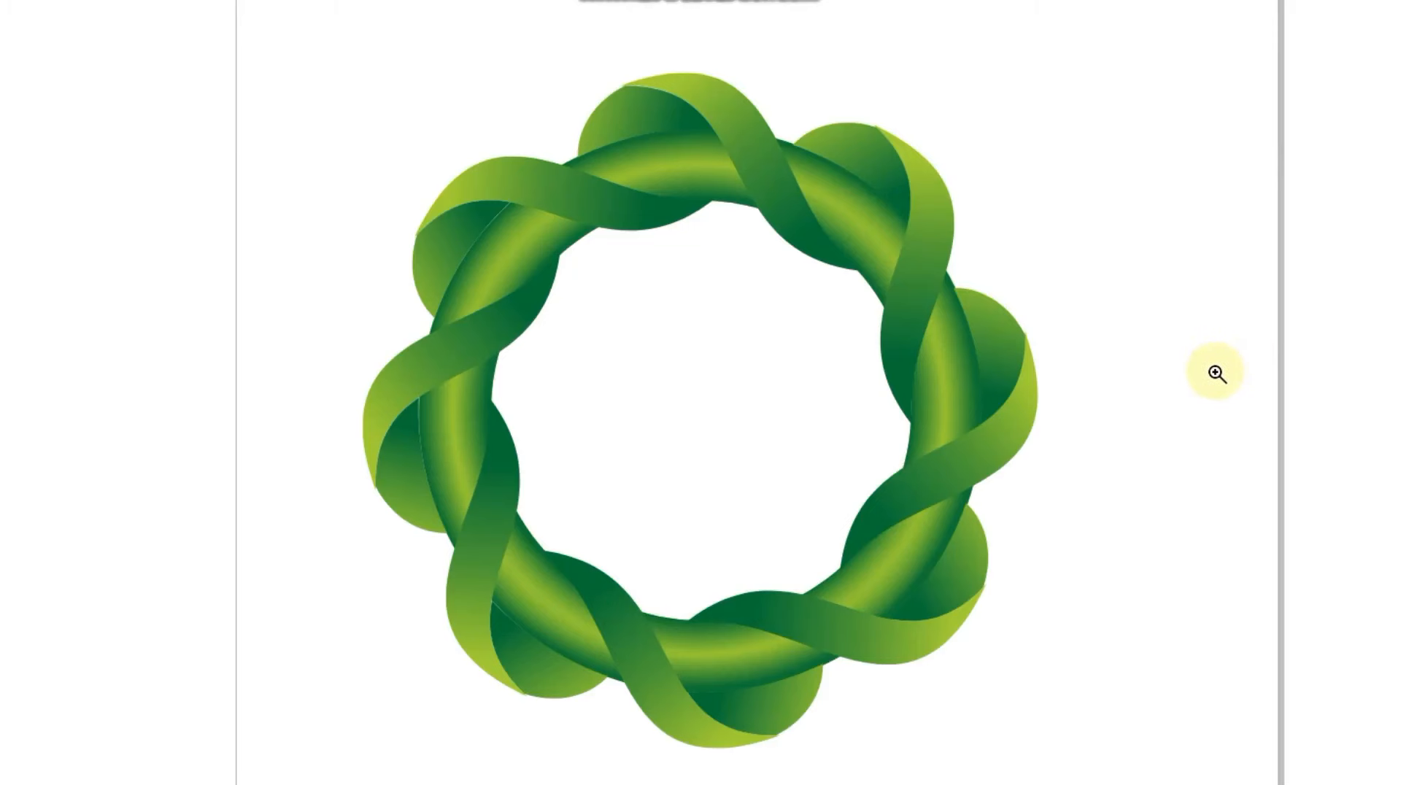
pyautogui.click(1215, 372)
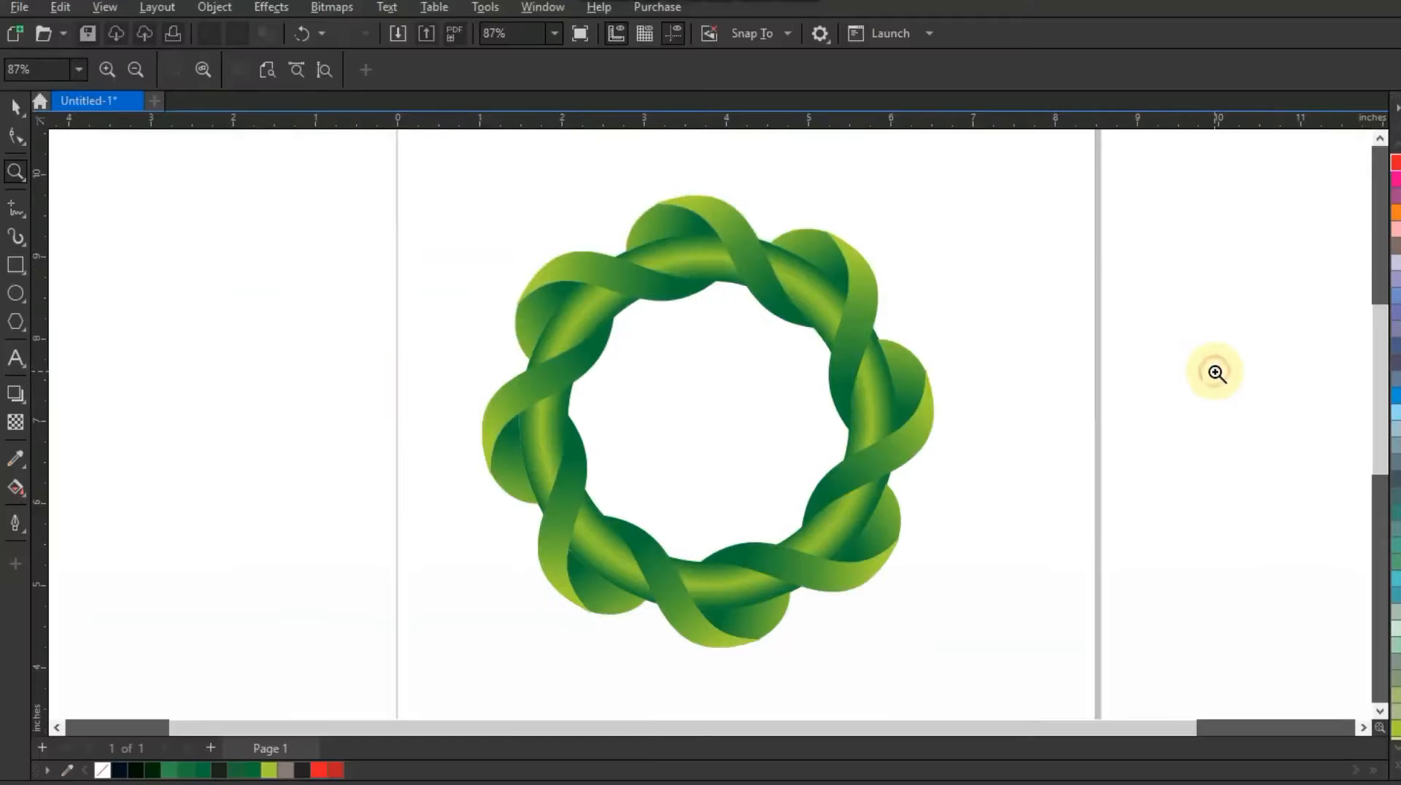
pyautogui.rightClick(932, 337)
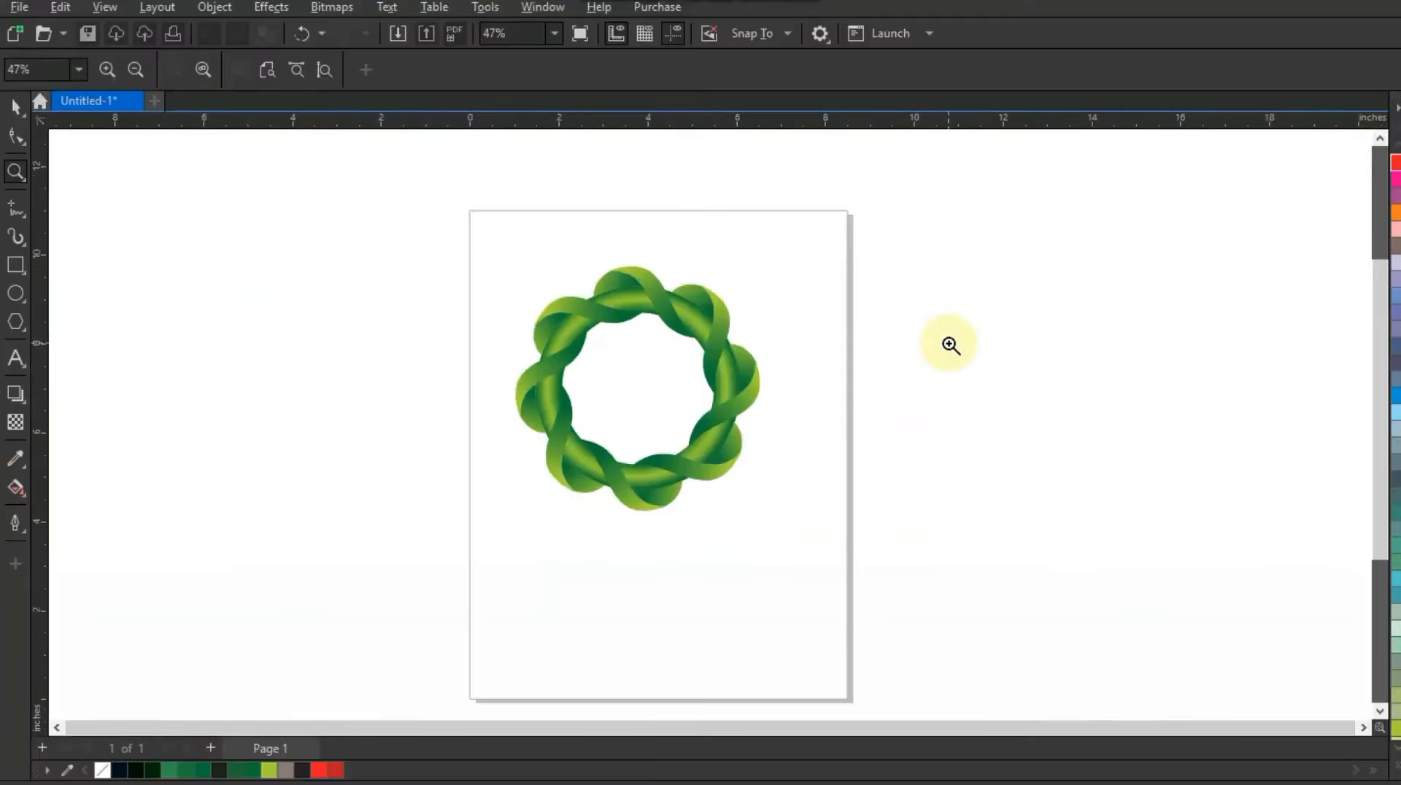